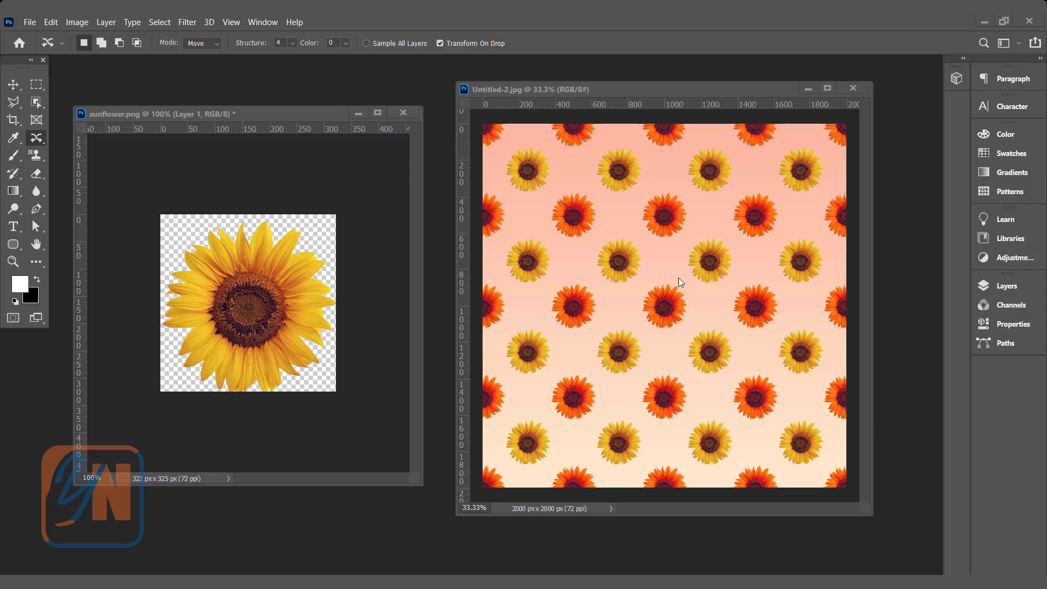
Open the Layers panel to show sunflower.png's single Layer 1.
{"action": "left_click", "coordinate": [1005, 287]}
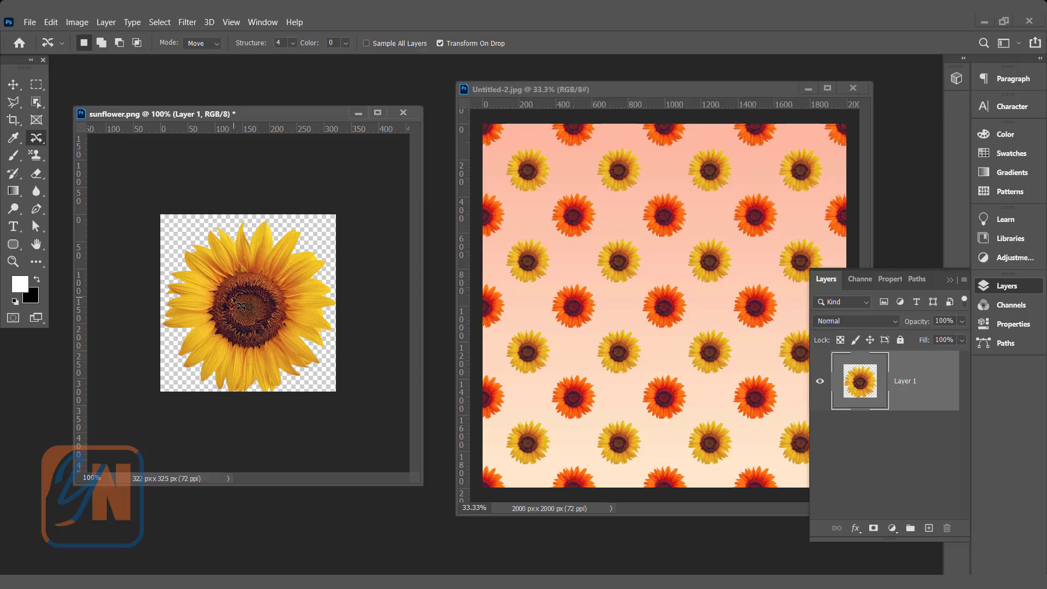
Check sunflower.png's dimensions in Image Size, cancelling without changes.
{"action": "right_click", "coordinate": [269, 109]}
{"action": "left_click", "coordinate": [295, 128]}
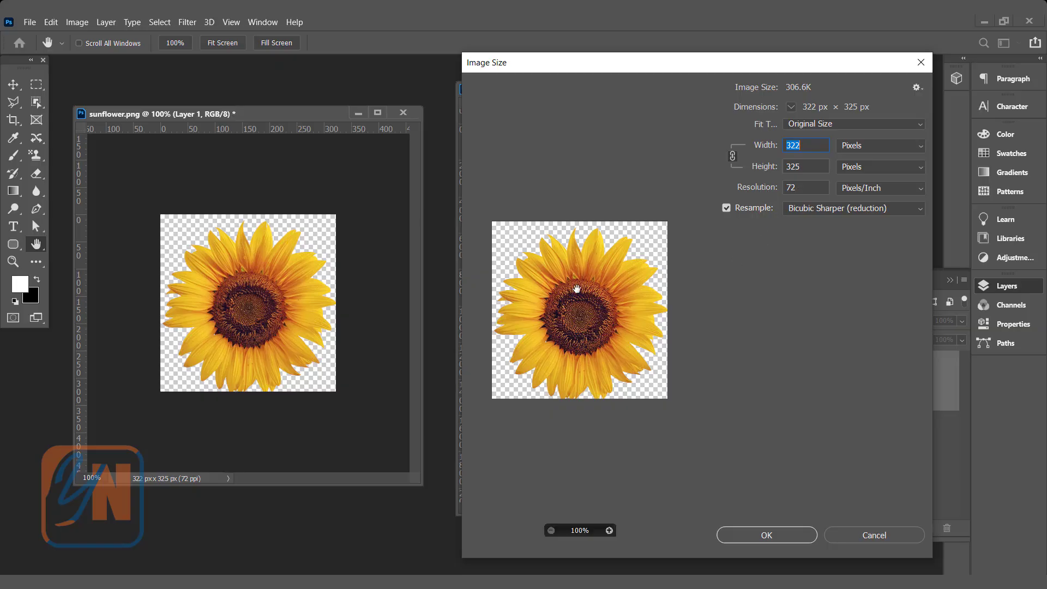
{"action": "left_click", "coordinate": [875, 530]}
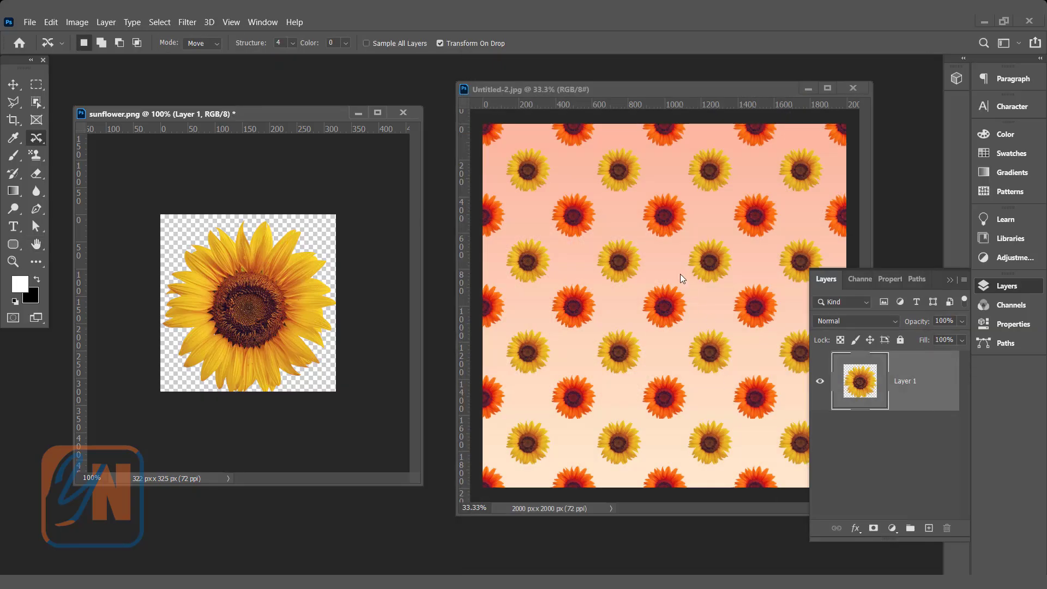
Check Untitled-2.jpg's image size, then close that pattern document.
{"action": "left_click", "coordinate": [607, 89]}
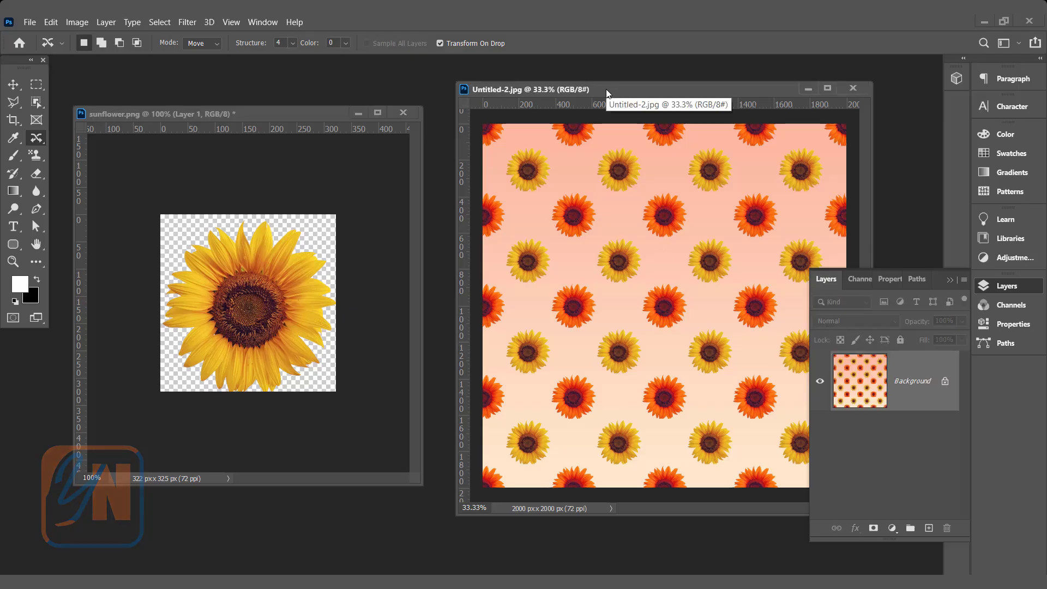
{"action": "right_click", "coordinate": [606, 90]}
{"action": "left_click", "coordinate": [632, 109]}
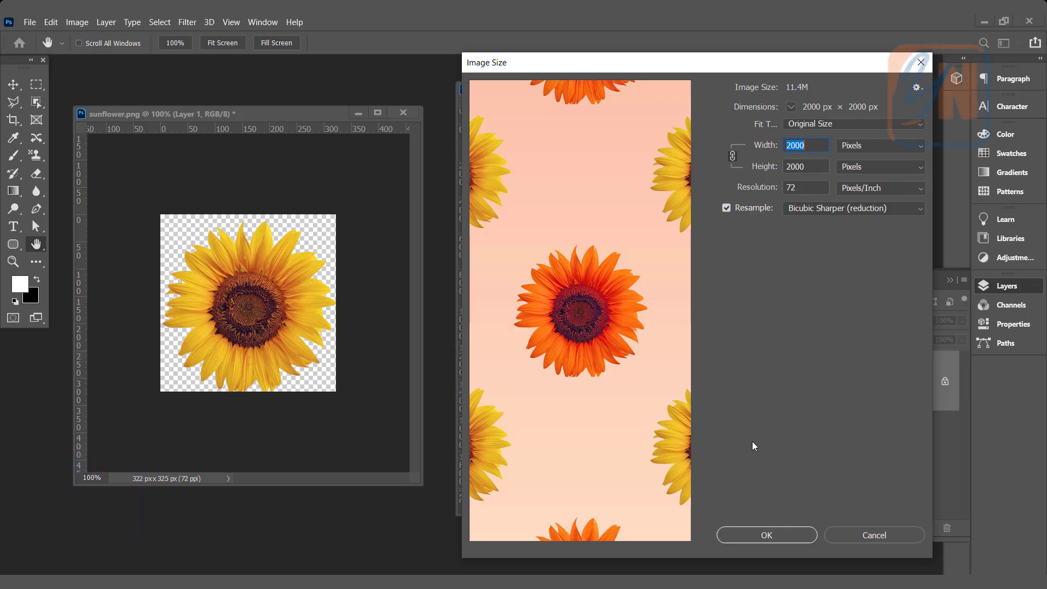
{"action": "left_click", "coordinate": [871, 535]}
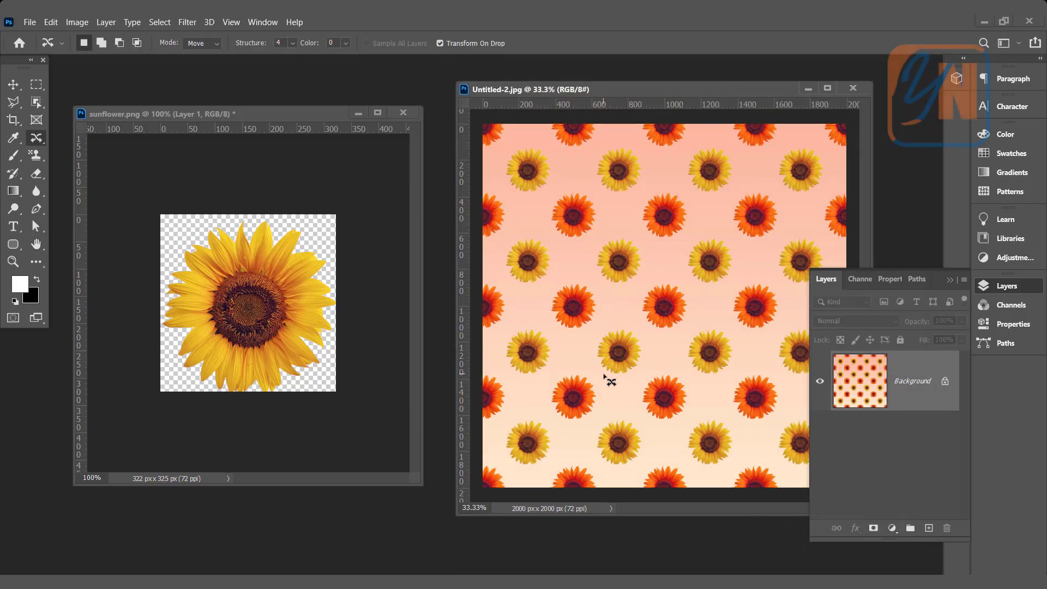
{"action": "left_click", "coordinate": [854, 89]}
{"action": "left_click_drag", "start_coordinate": [295, 114], "coordinate": [283, 115]}
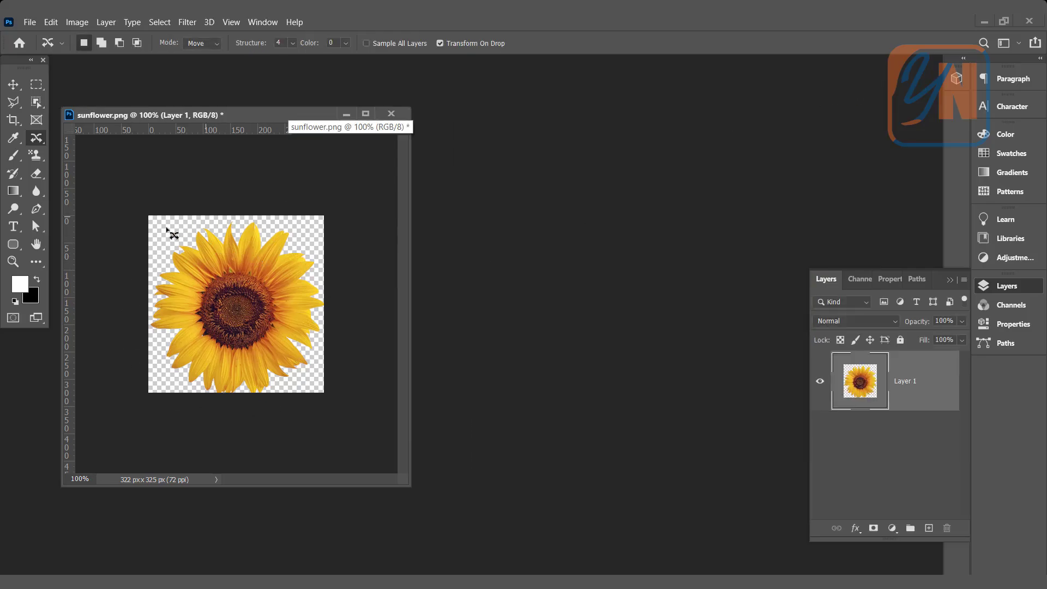
Create a new blank document from the 500 x 500 px Custom preset.
{"action": "left_click", "coordinate": [51, 22]}
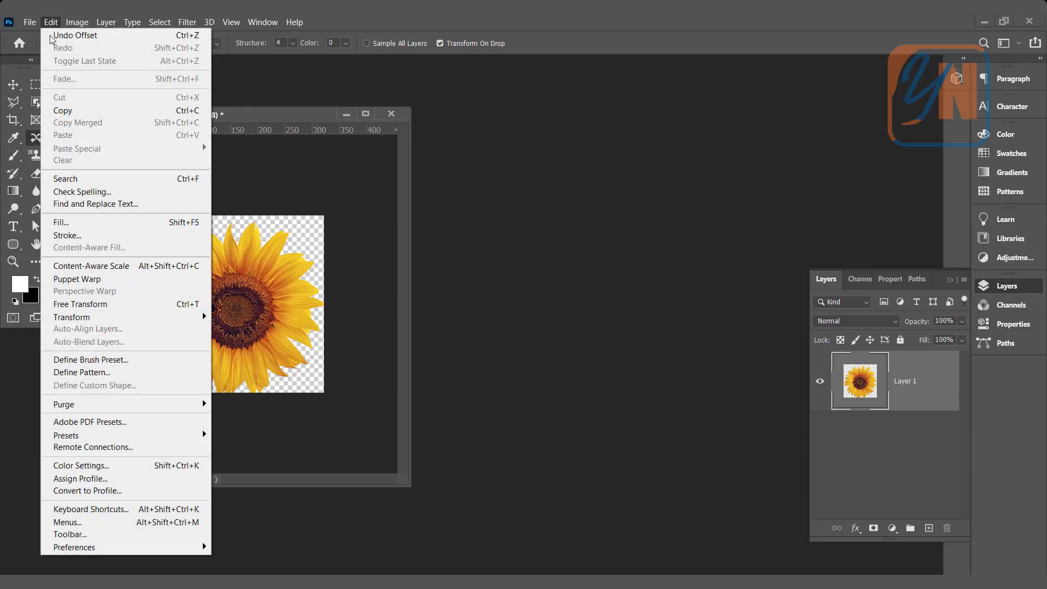
{"action": "left_click", "coordinate": [92, 374]}
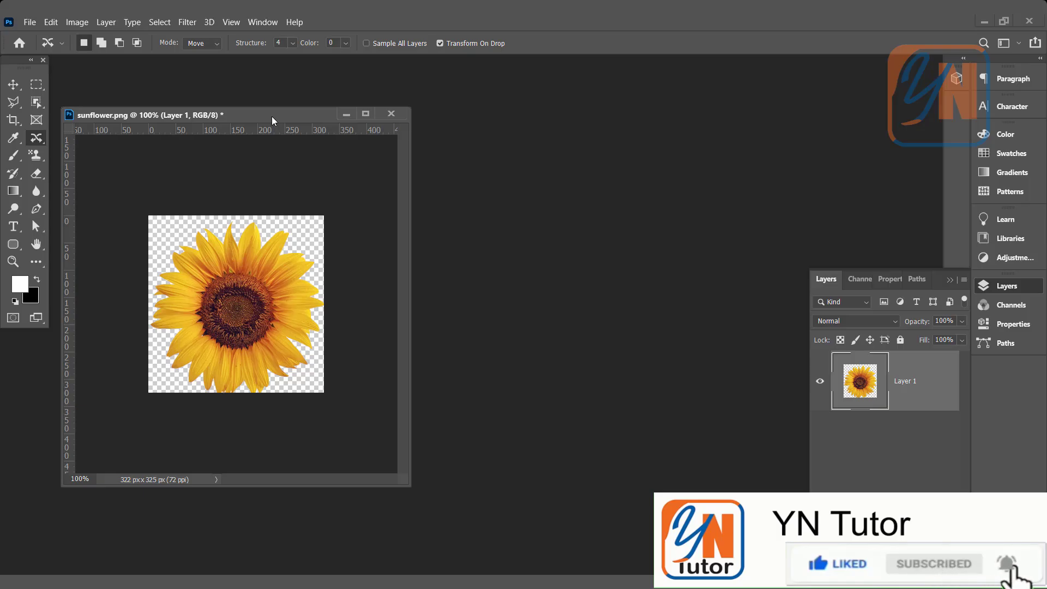
{"action": "left_click", "coordinate": [30, 22]}
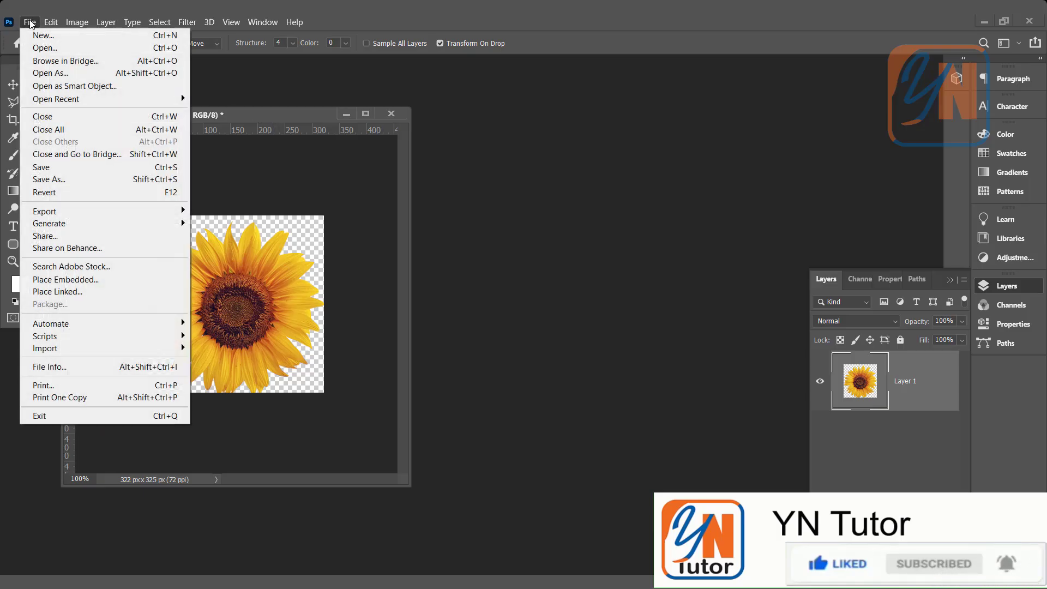
{"action": "left_click", "coordinate": [42, 35]}
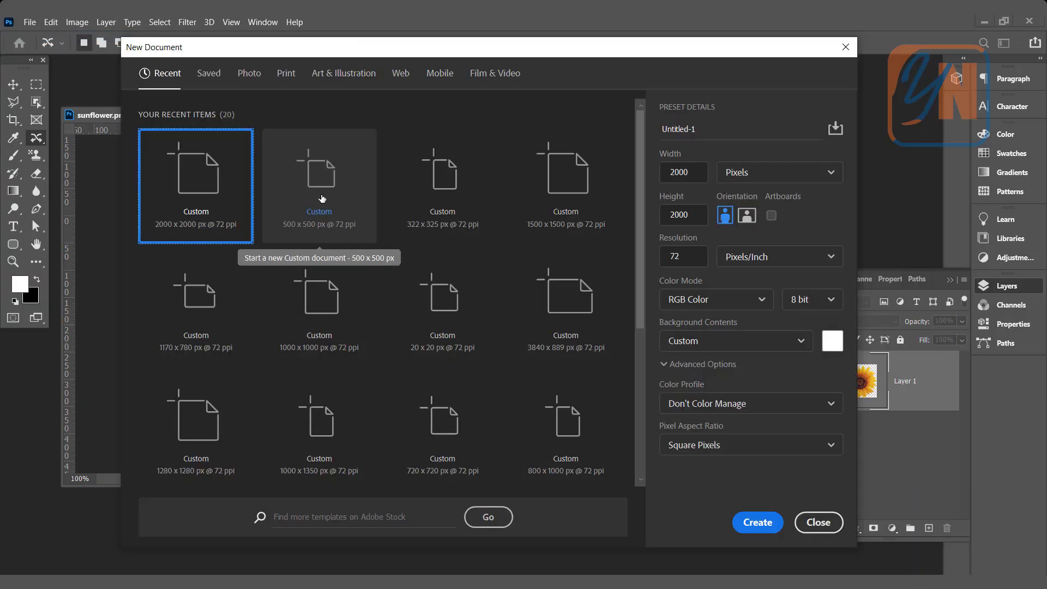
{"action": "left_click", "coordinate": [321, 196]}
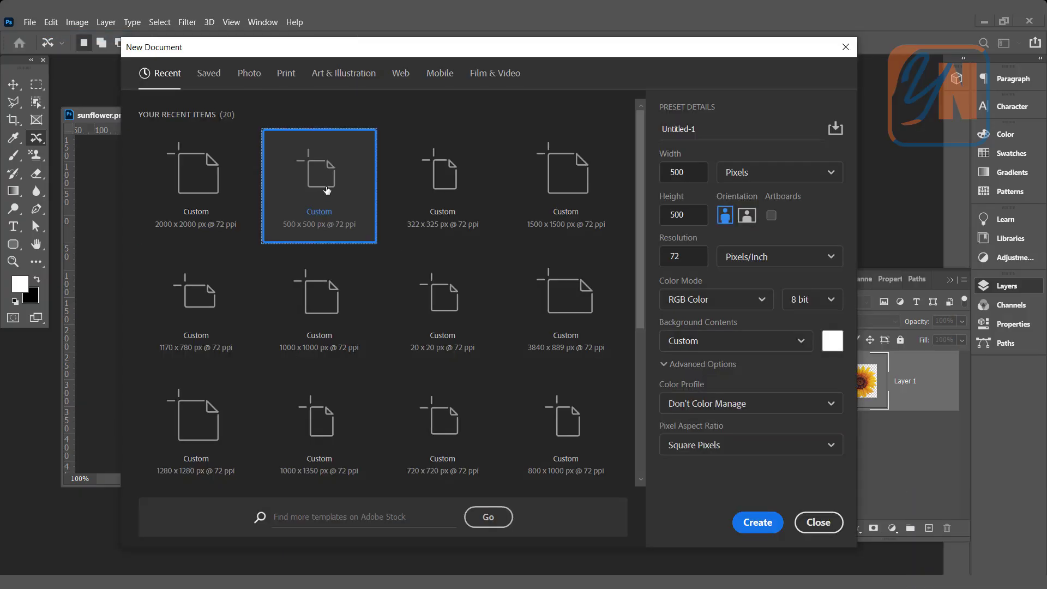
{"action": "left_click", "coordinate": [755, 525]}
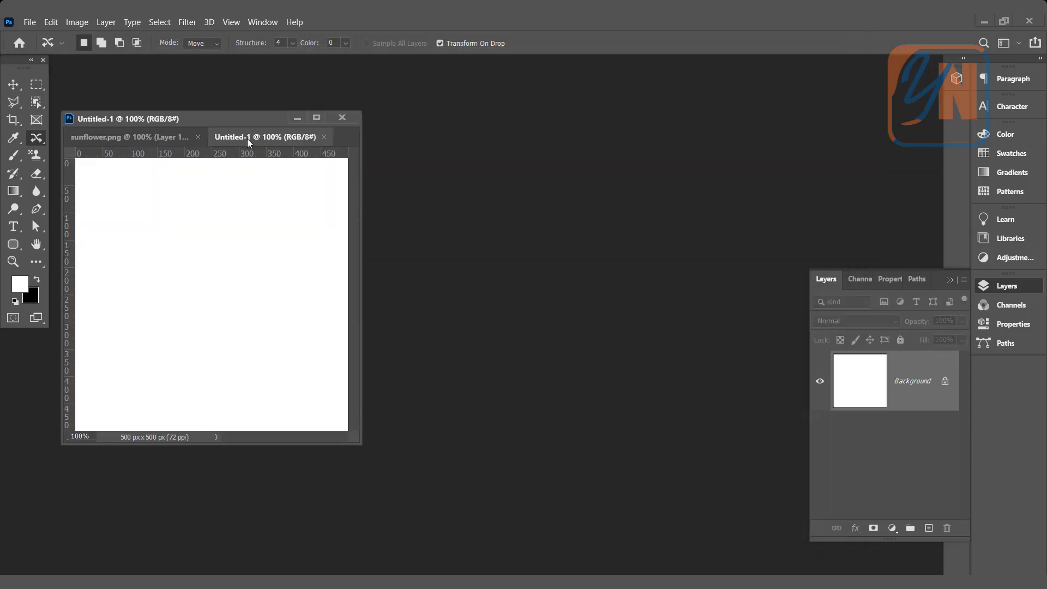
Copy the sunflower into the floating Untitled-1 window and scale it to about 86%.
{"action": "left_click_drag", "start_coordinate": [247, 137], "coordinate": [425, 139]}
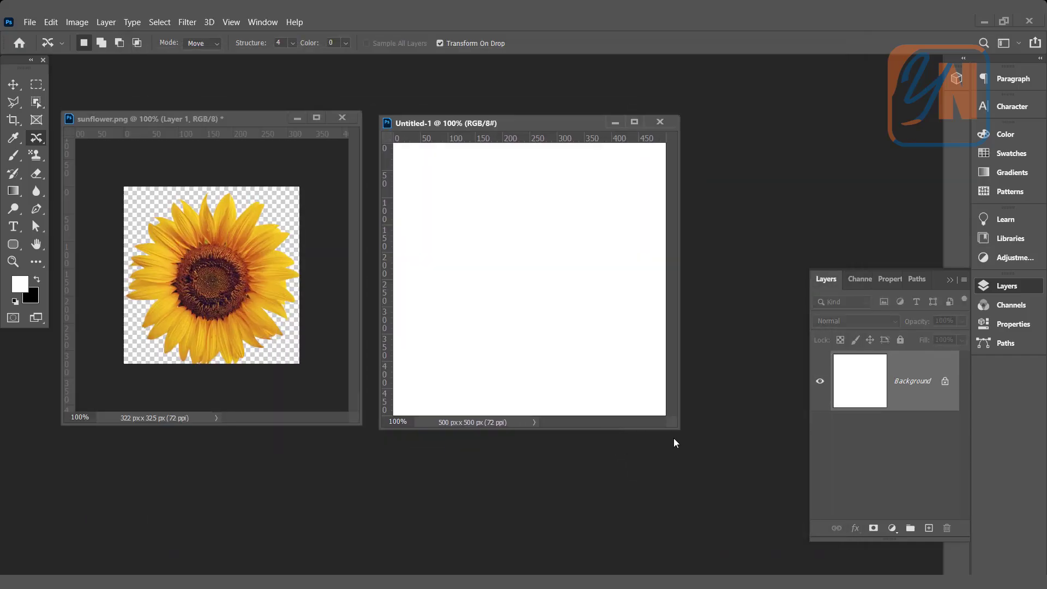
{"action": "left_click_drag", "start_coordinate": [670, 421], "coordinate": [763, 521]}
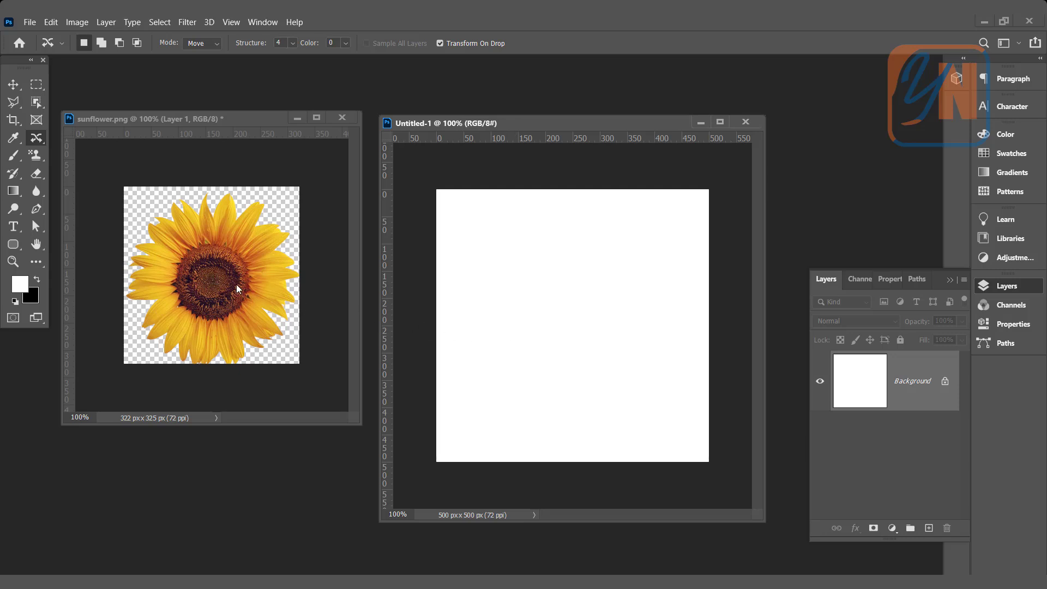
{"action": "left_click", "coordinate": [13, 84]}
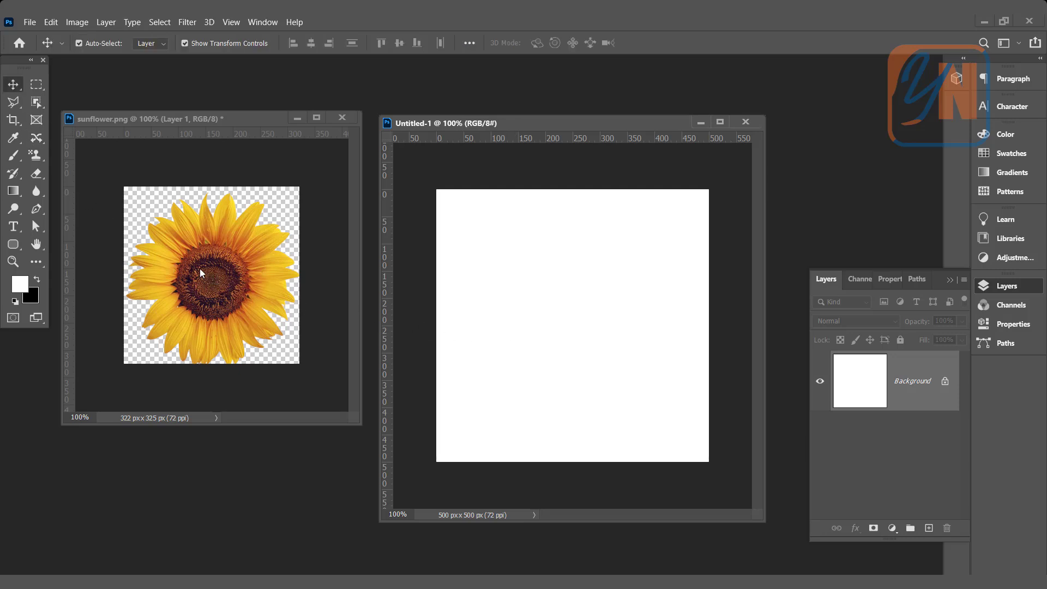
{"action": "left_click_drag", "start_coordinate": [220, 276], "coordinate": [574, 325]}
{"action": "left_click_drag", "start_coordinate": [663, 242], "coordinate": [651, 254]}
{"action": "key", "text": "Return"}
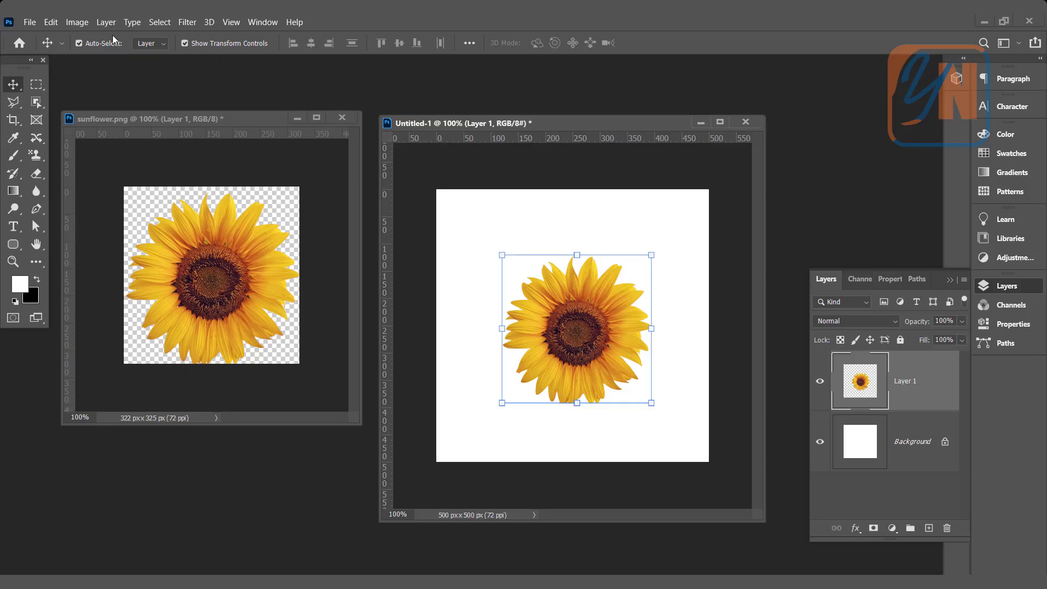
Centre the sunflower horizontally and vertically on the canvas, then deselect.
{"action": "left_click", "coordinate": [159, 22]}
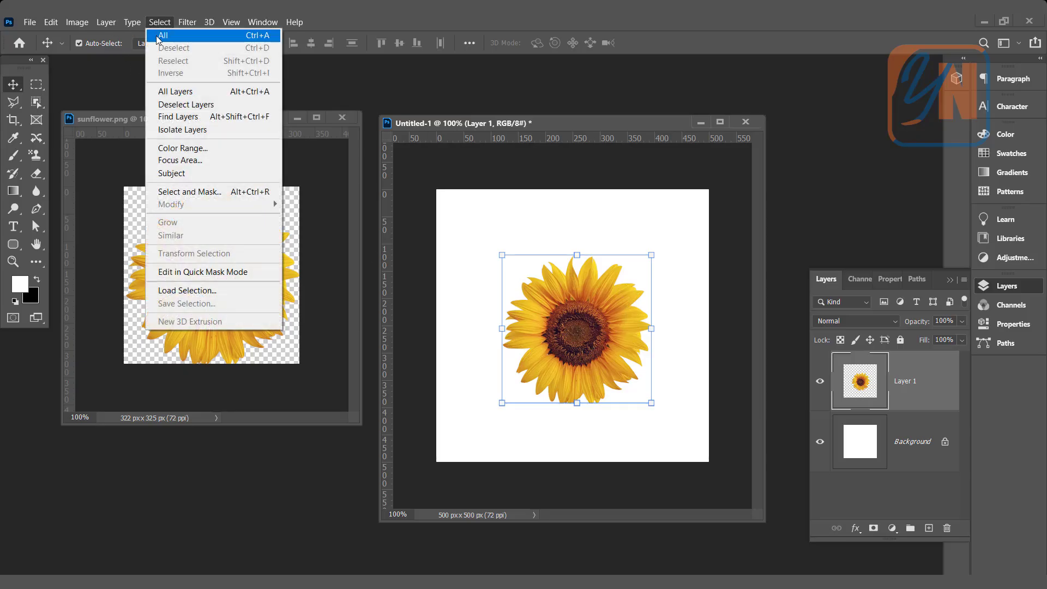
{"action": "left_click", "coordinate": [159, 36]}
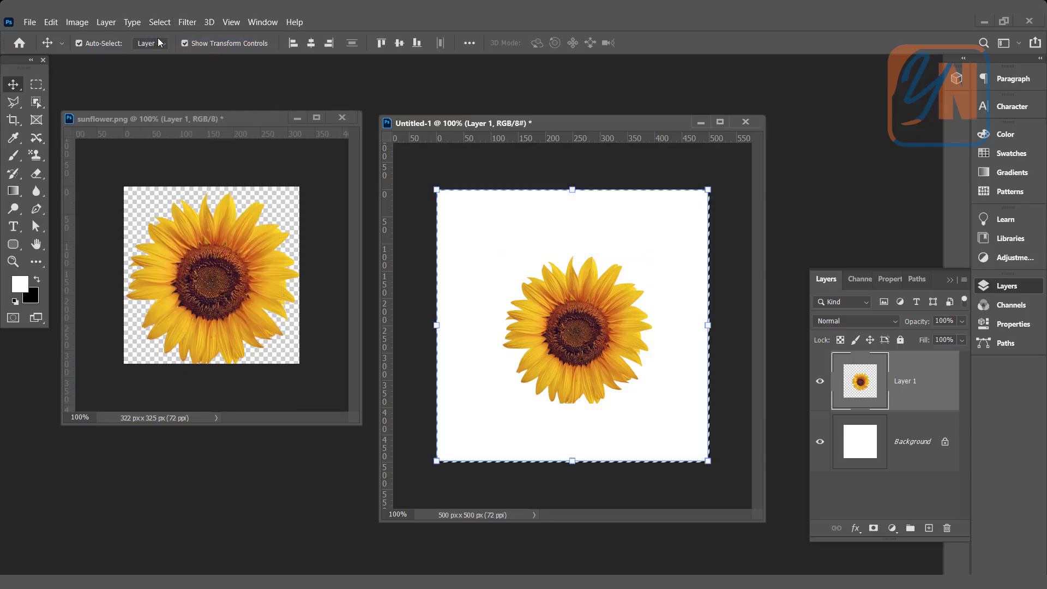
{"action": "left_click", "coordinate": [310, 43]}
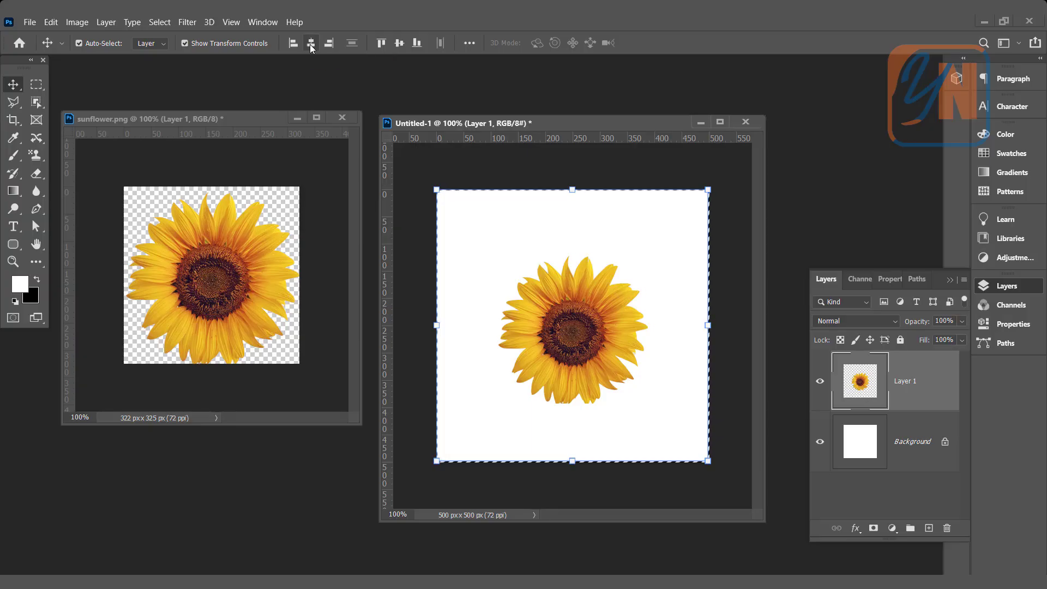
{"action": "left_click", "coordinate": [400, 43]}
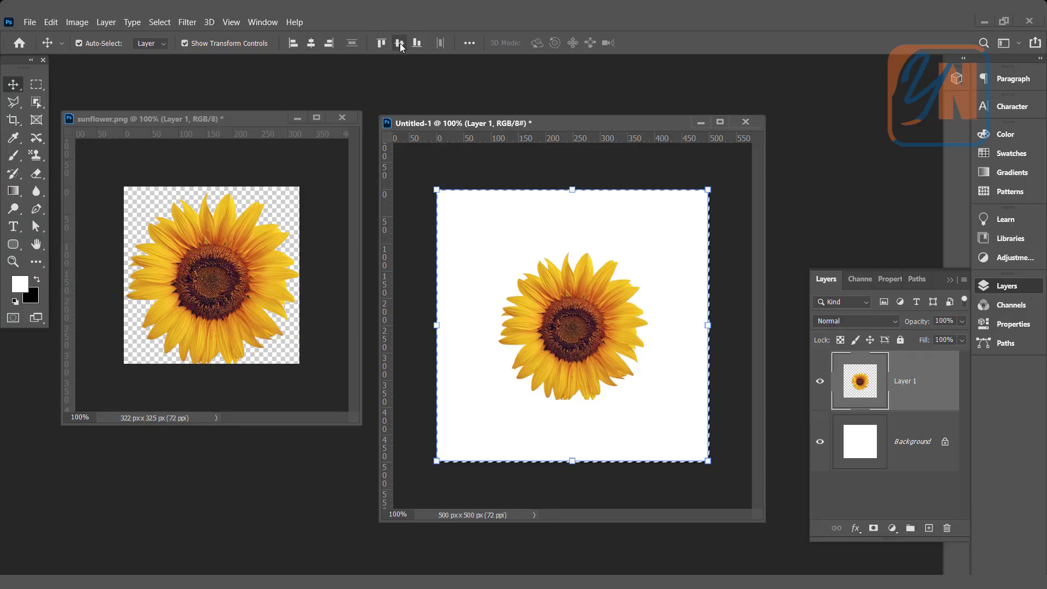
{"action": "left_click", "coordinate": [161, 22]}
{"action": "left_click", "coordinate": [167, 49]}
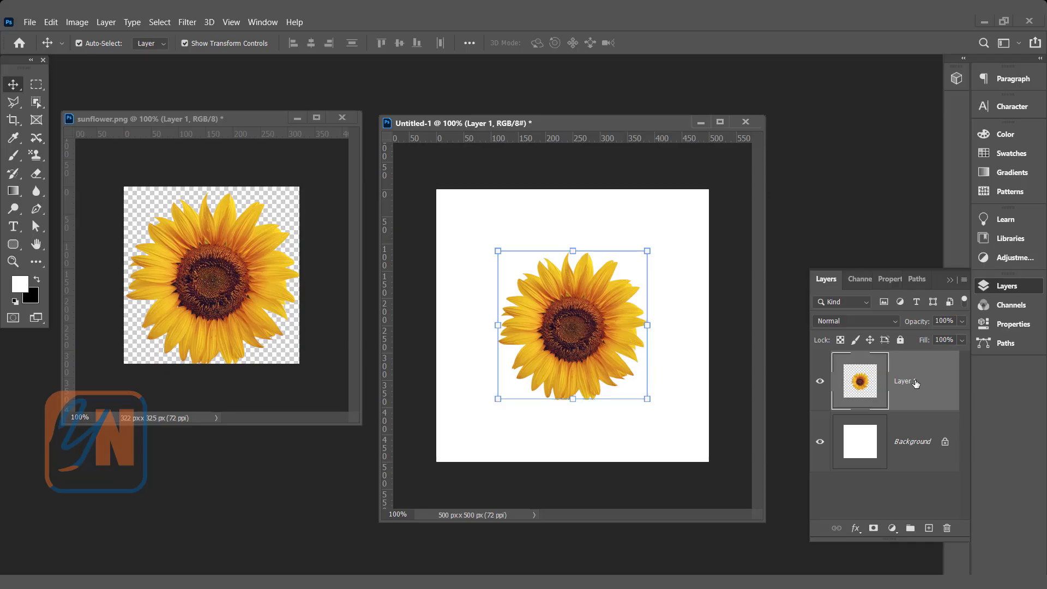
Drag Layer 1 onto the new-layer button to create Layer 1 copy.
{"action": "left_click_drag", "start_coordinate": [921, 384], "coordinate": [929, 529]}
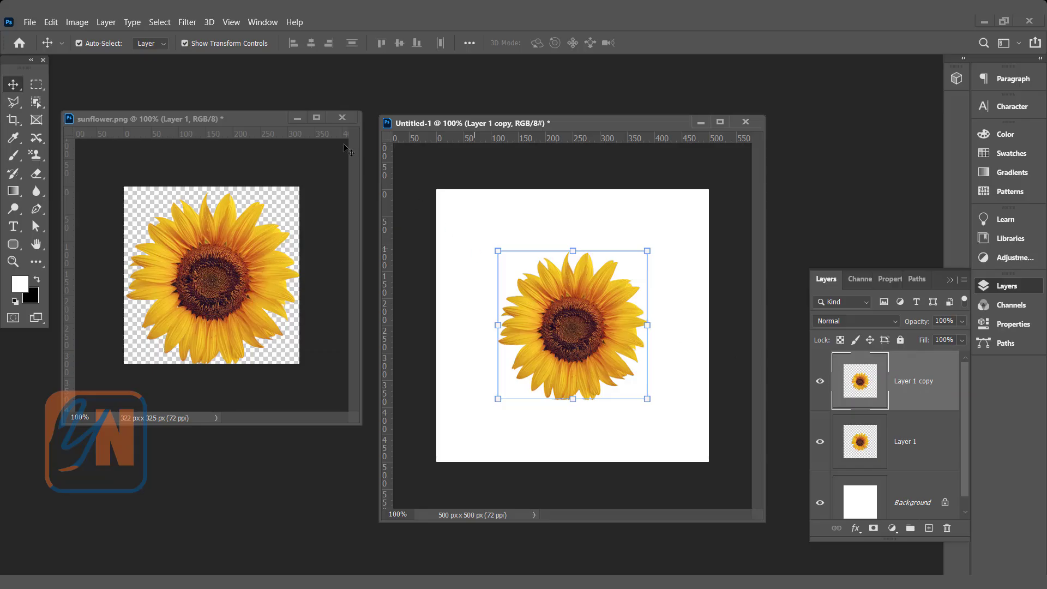
Set the Offset filter on Layer 1 copy to horizontal +250, vertical 250, wrap around.
{"action": "left_click", "coordinate": [189, 24]}
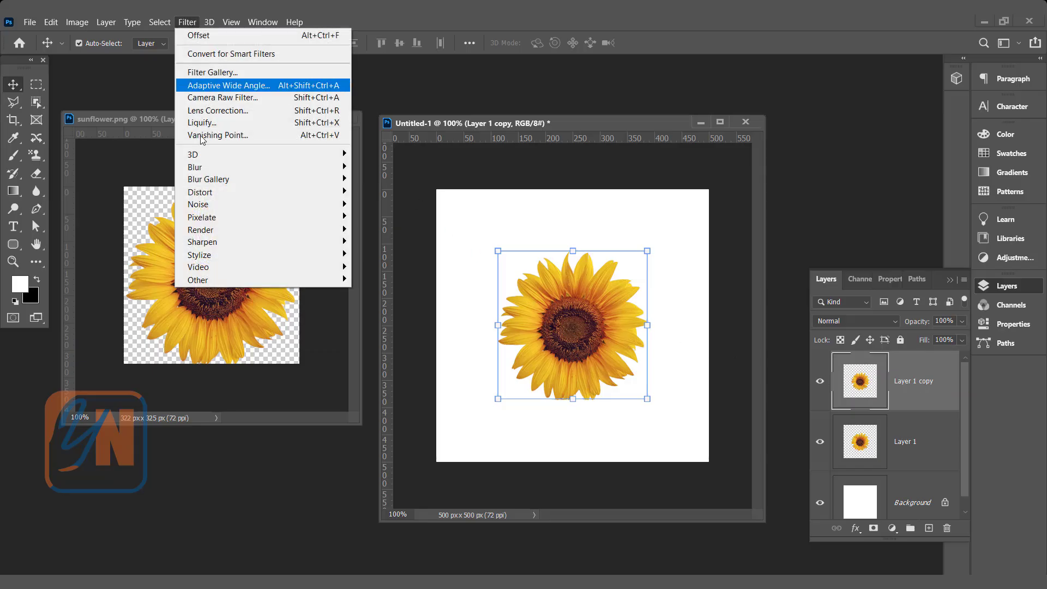
{"action": "mouse_move", "coordinate": [227, 282]}
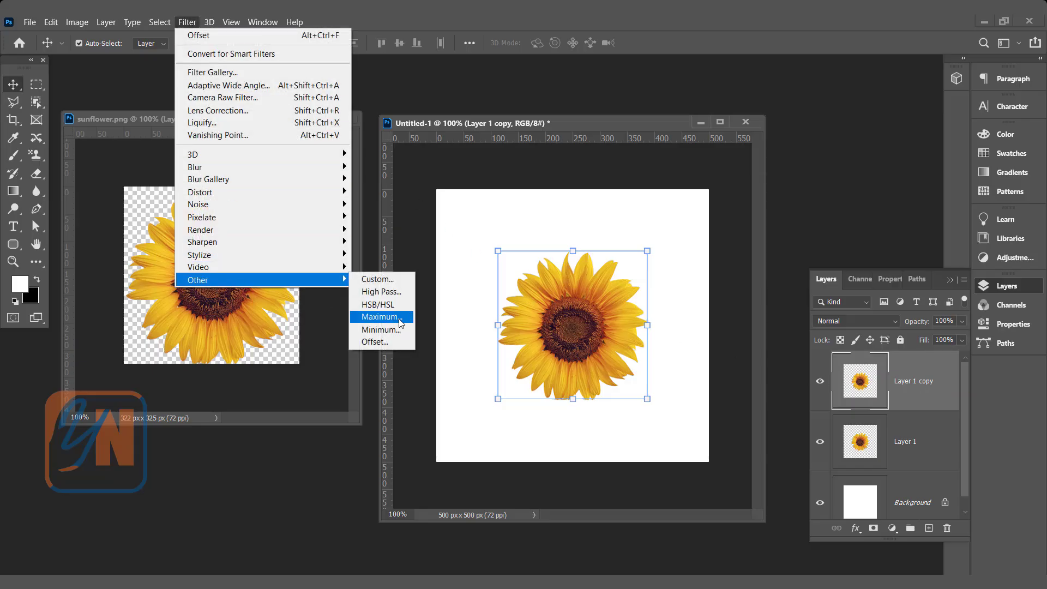
{"action": "left_click", "coordinate": [375, 341]}
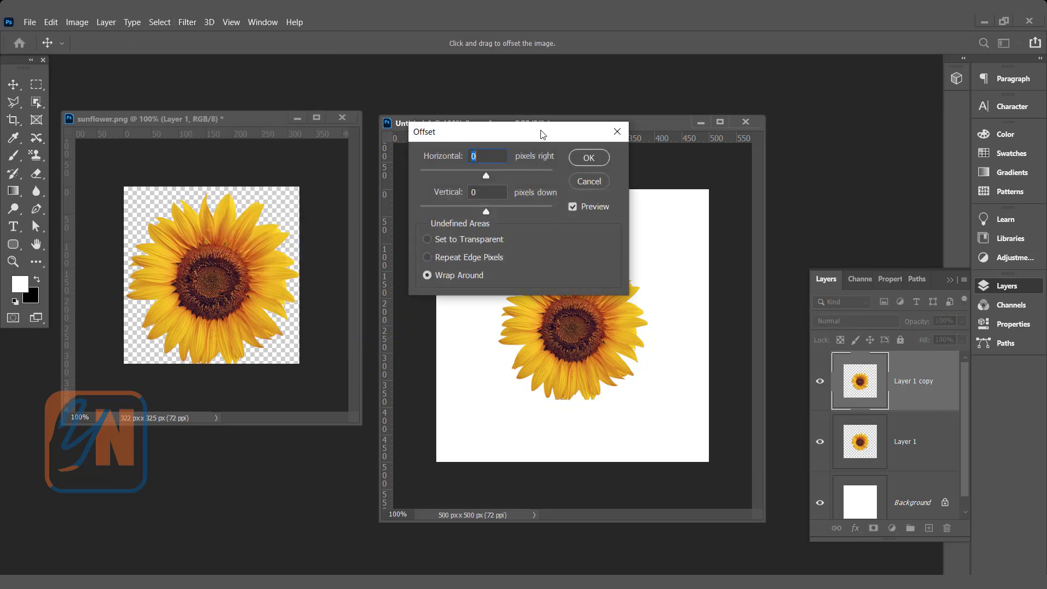
{"action": "left_click_drag", "start_coordinate": [542, 135], "coordinate": [412, 116]}
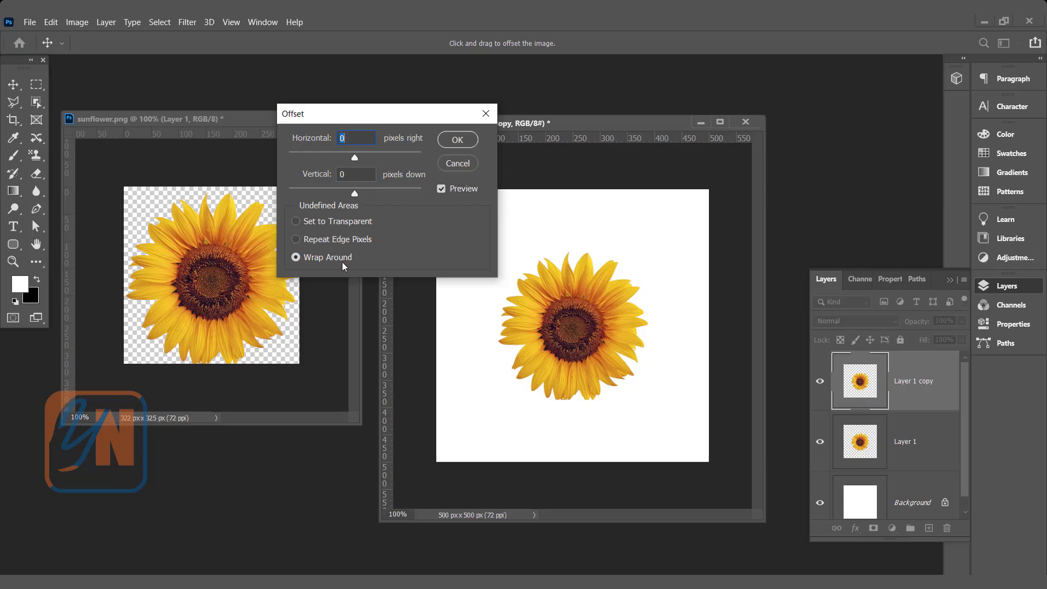
{"action": "left_click_drag", "start_coordinate": [376, 112], "coordinate": [401, 104]}
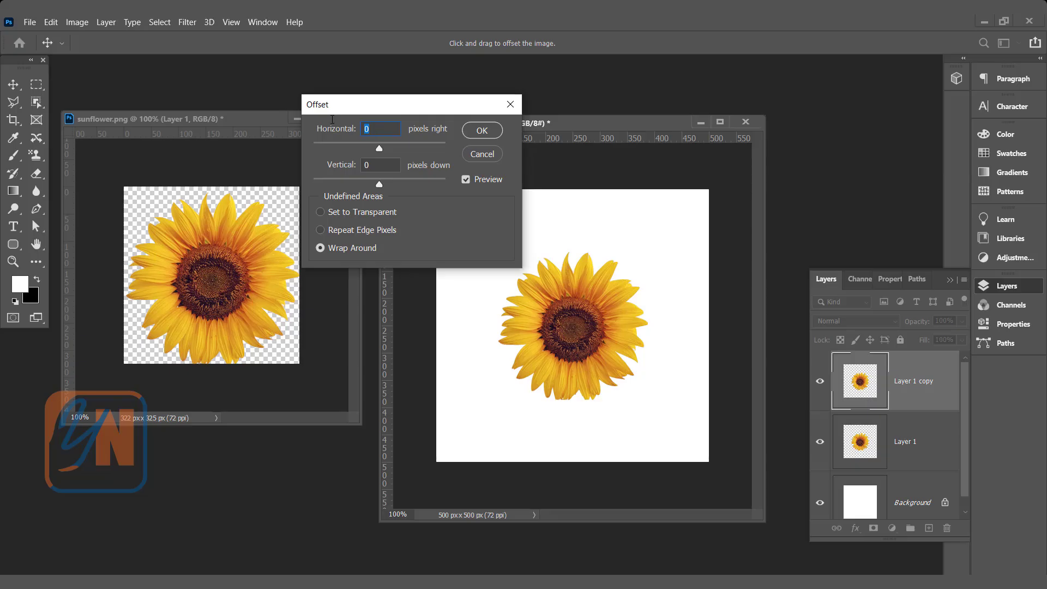
{"action": "type", "text": "250"}
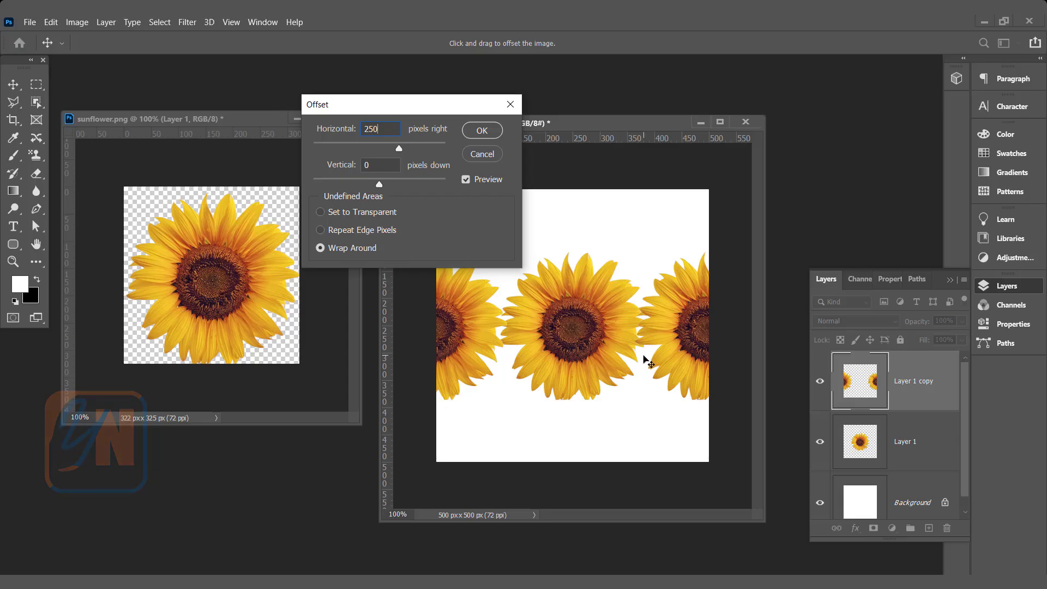
{"action": "left_click", "coordinate": [382, 166]}
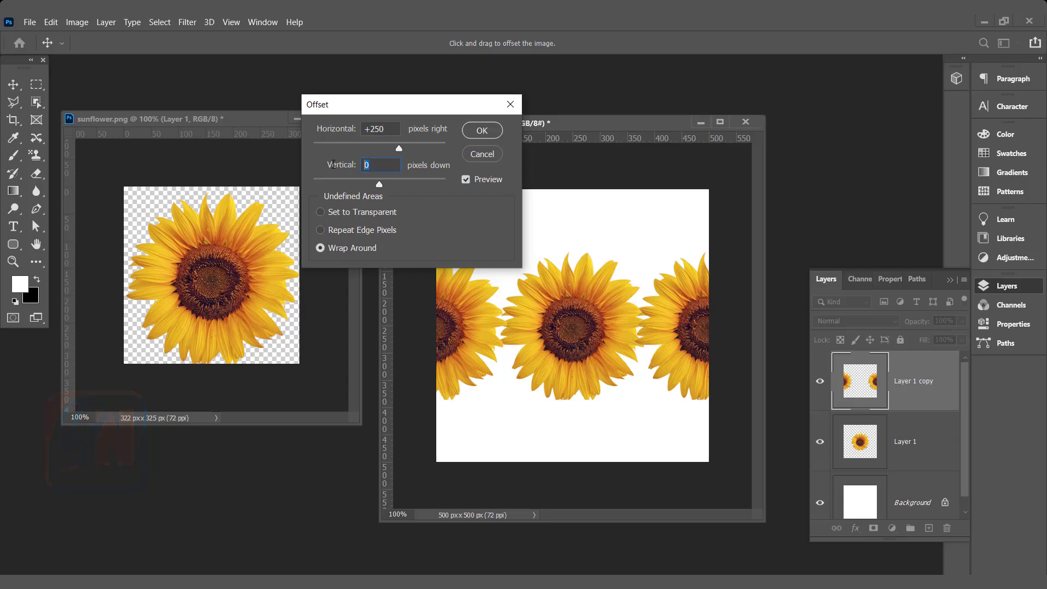
{"action": "type", "text": "250"}
{"action": "left_click_drag", "start_coordinate": [460, 105], "coordinate": [300, 107]}
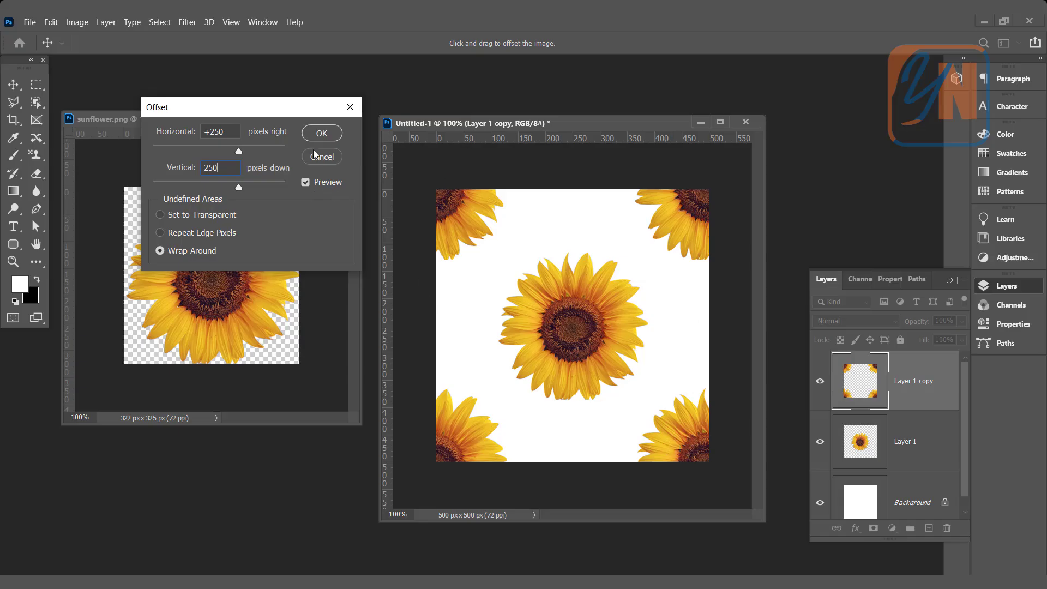
{"action": "left_click", "coordinate": [320, 133]}
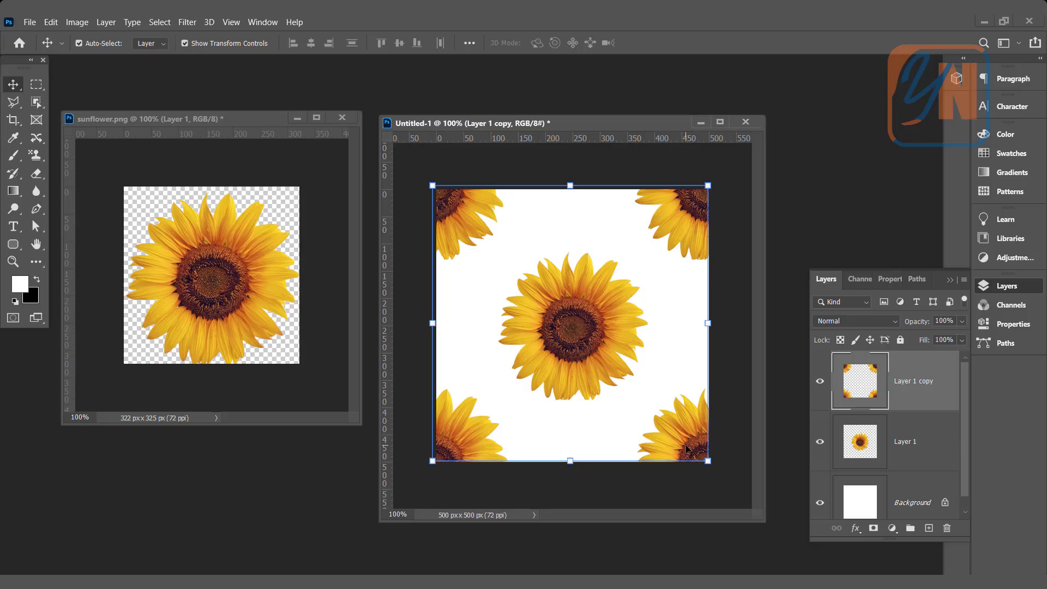
{"action": "left_click", "coordinate": [913, 443]}
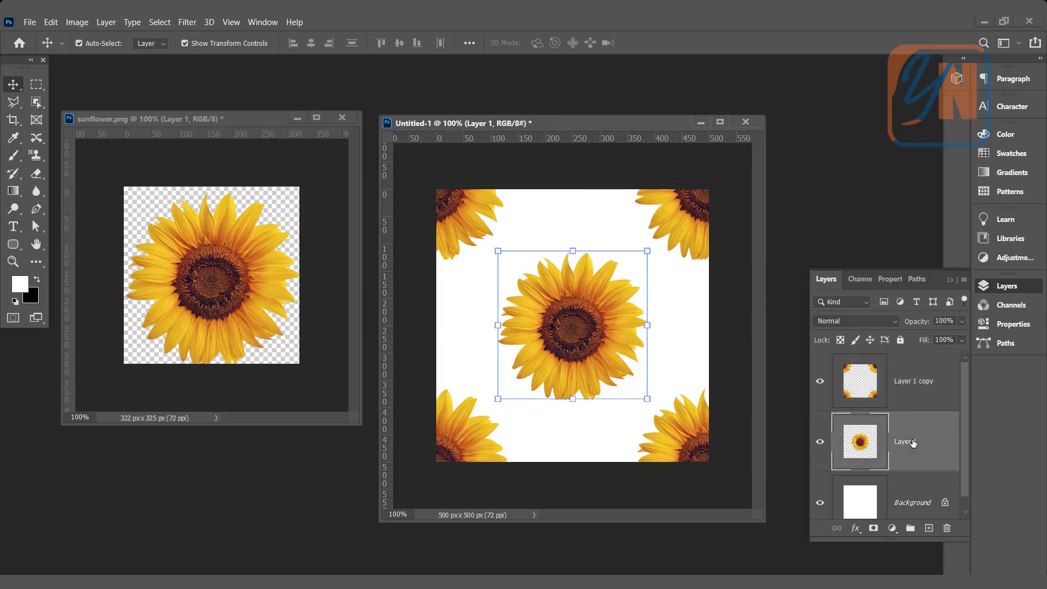
{"action": "left_click", "coordinate": [920, 385]}
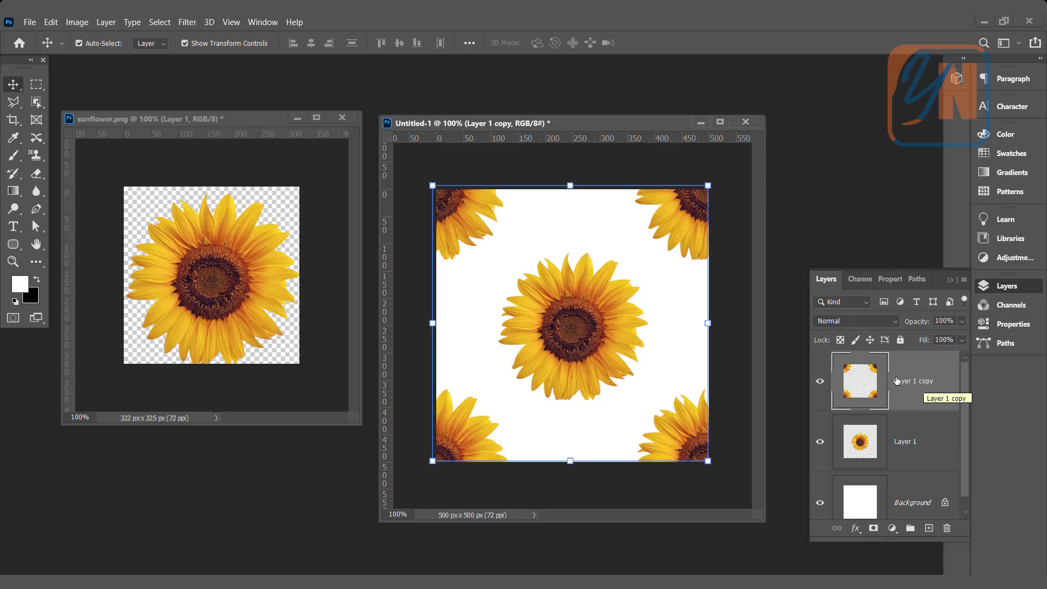
Shift the corner sunflowers' hue to about -22 for orange and hide the white Background.
{"action": "left_click", "coordinate": [77, 23]}
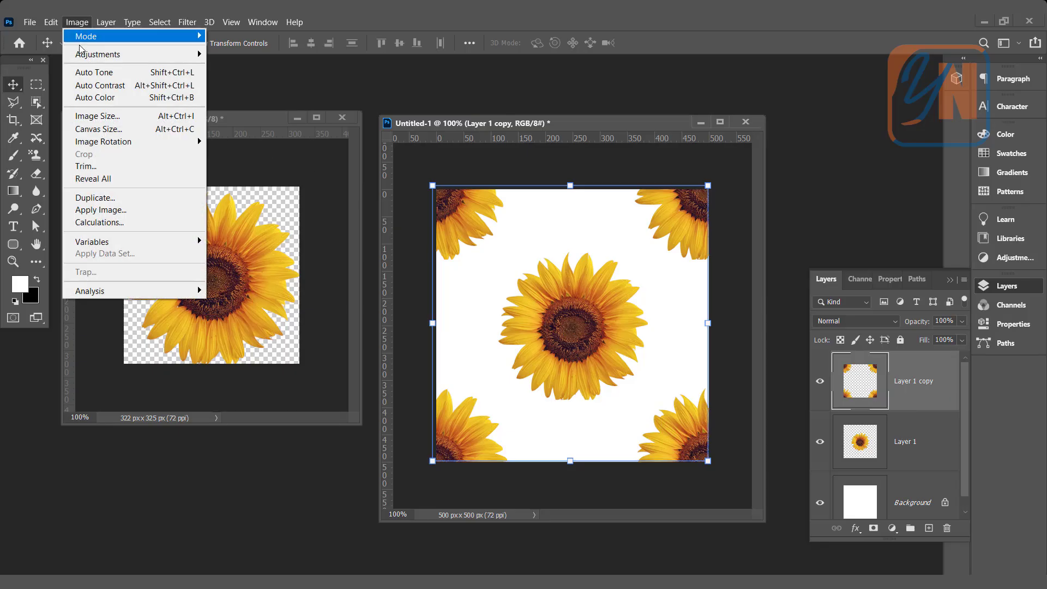
{"action": "mouse_move", "coordinate": [176, 55]}
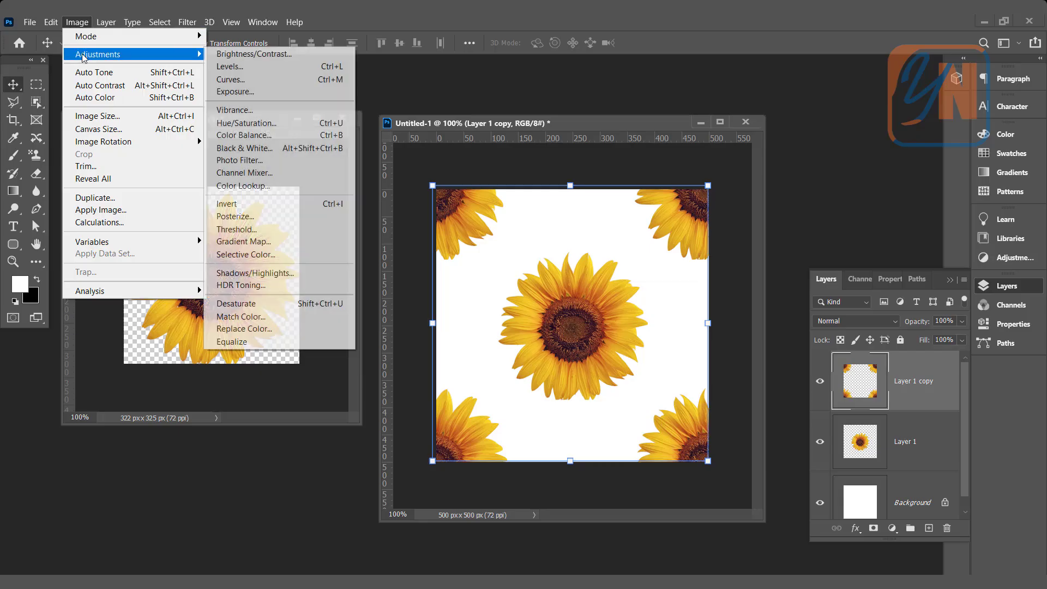
{"action": "left_click", "coordinate": [271, 125]}
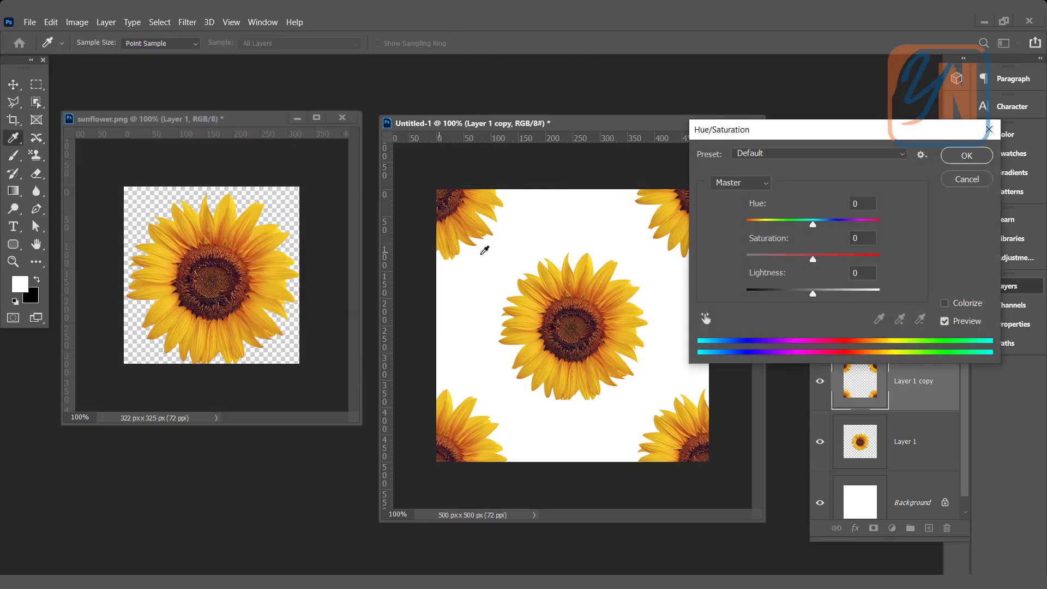
{"action": "mouse_move", "coordinate": [812, 224]}
{"action": "left_mouse_down"}
{"action": "mouse_move", "coordinate": [829, 221]}
{"action": "mouse_move", "coordinate": [797, 223]}
{"action": "left_mouse_up"}
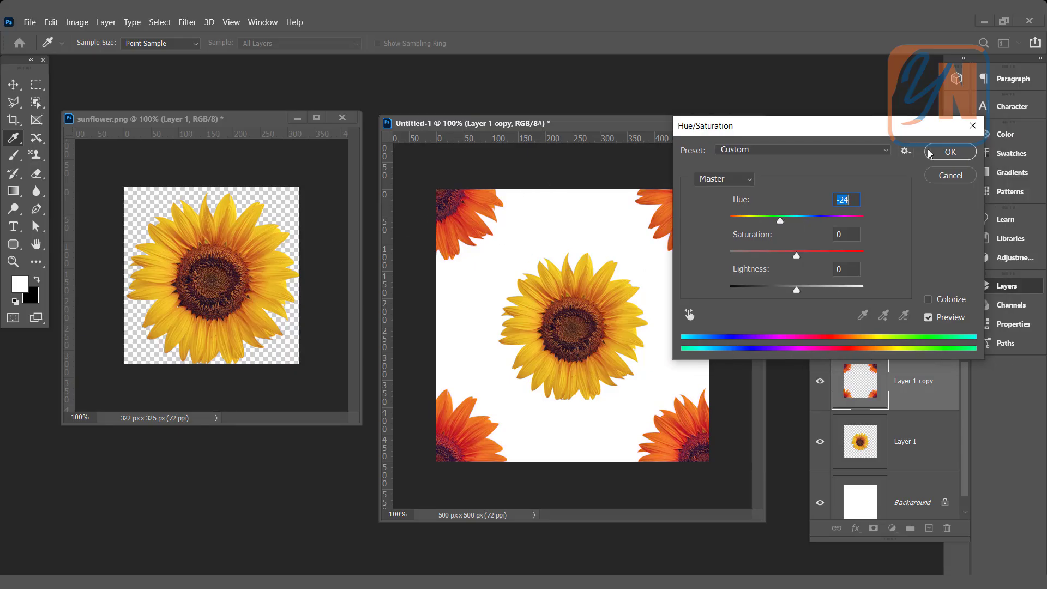
{"action": "left_click", "coordinate": [948, 153]}
{"action": "key", "text": "v"}
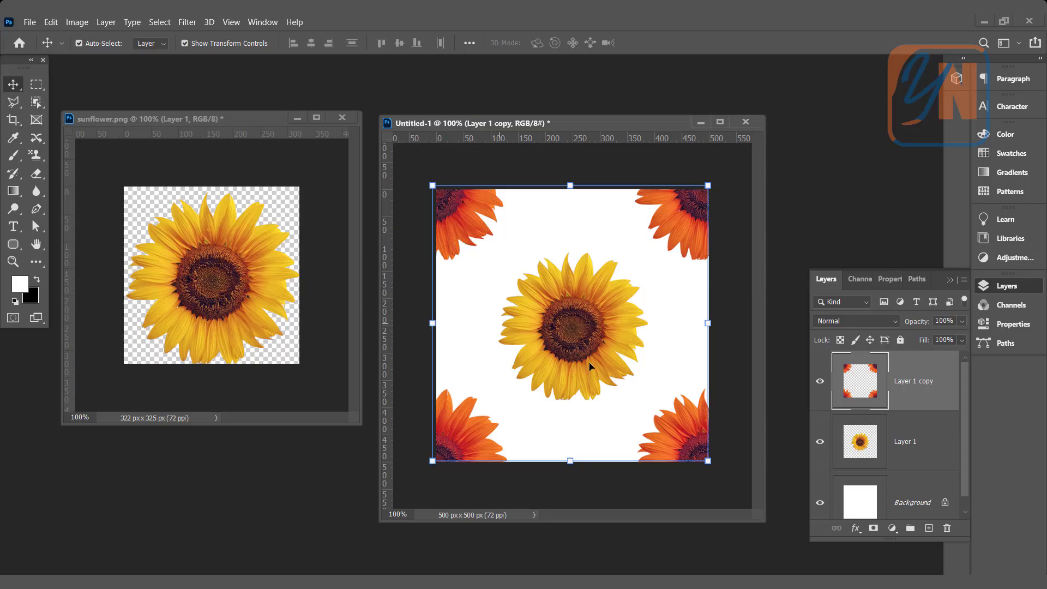
{"action": "left_click", "coordinate": [819, 504]}
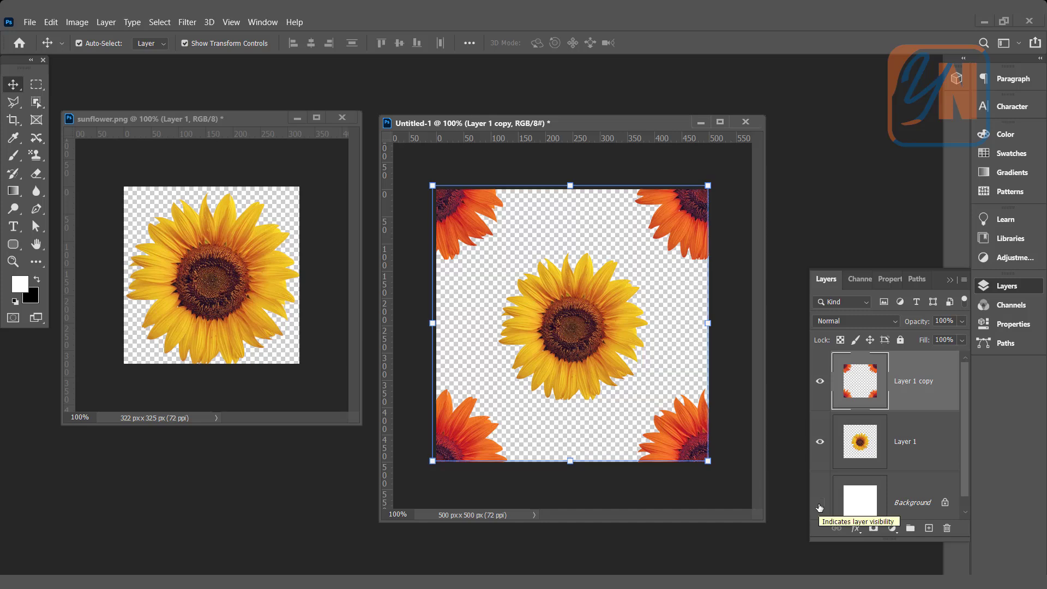
{"action": "left_click", "coordinate": [447, 376]}
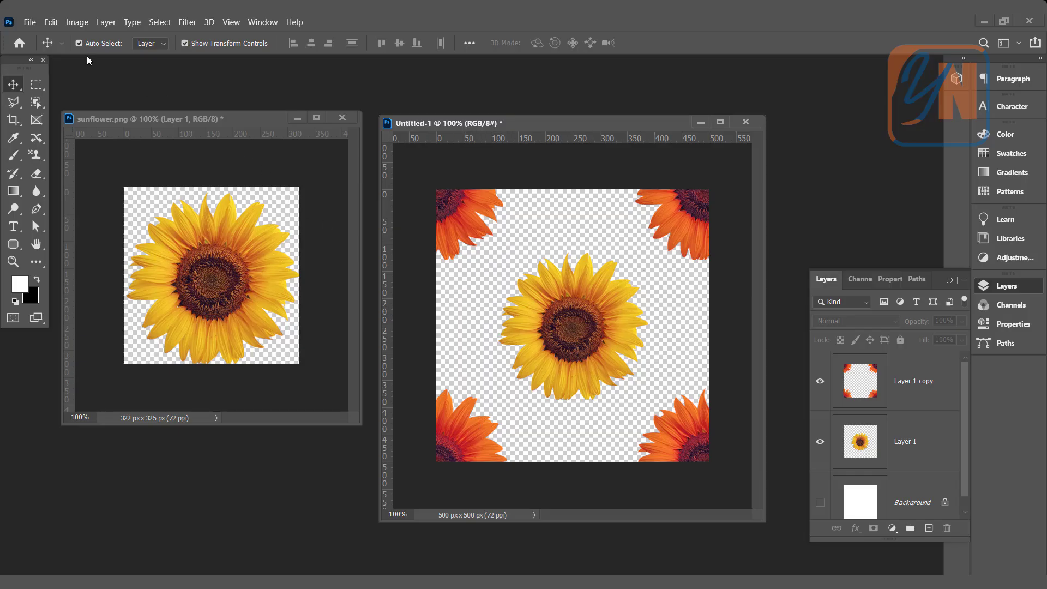
Define the transparent sunflower tile as a pattern, keeping the default name Pattern 4.
{"action": "left_click", "coordinate": [51, 24]}
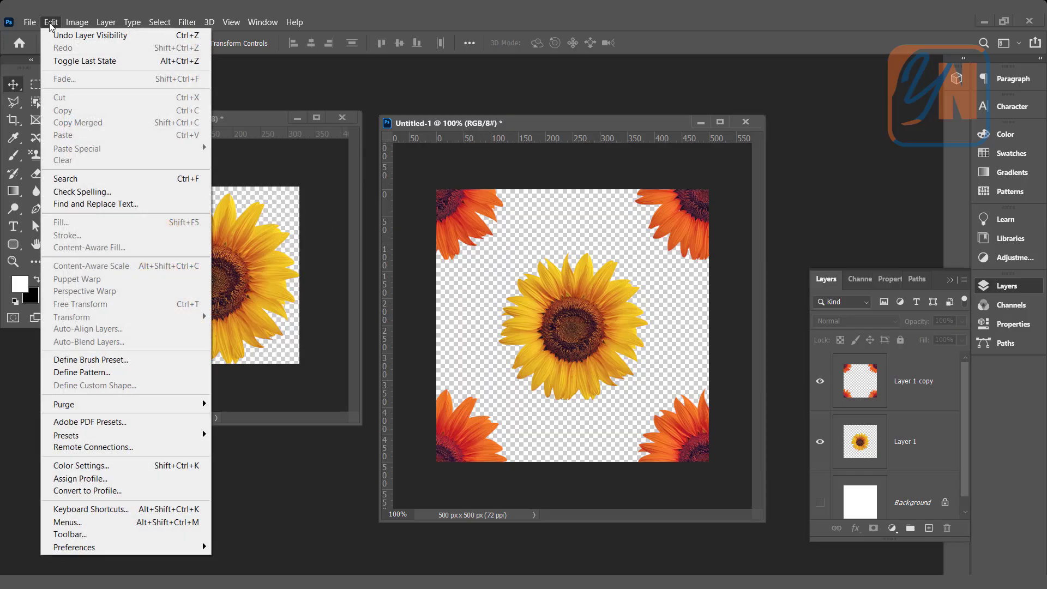
{"action": "left_click", "coordinate": [83, 376]}
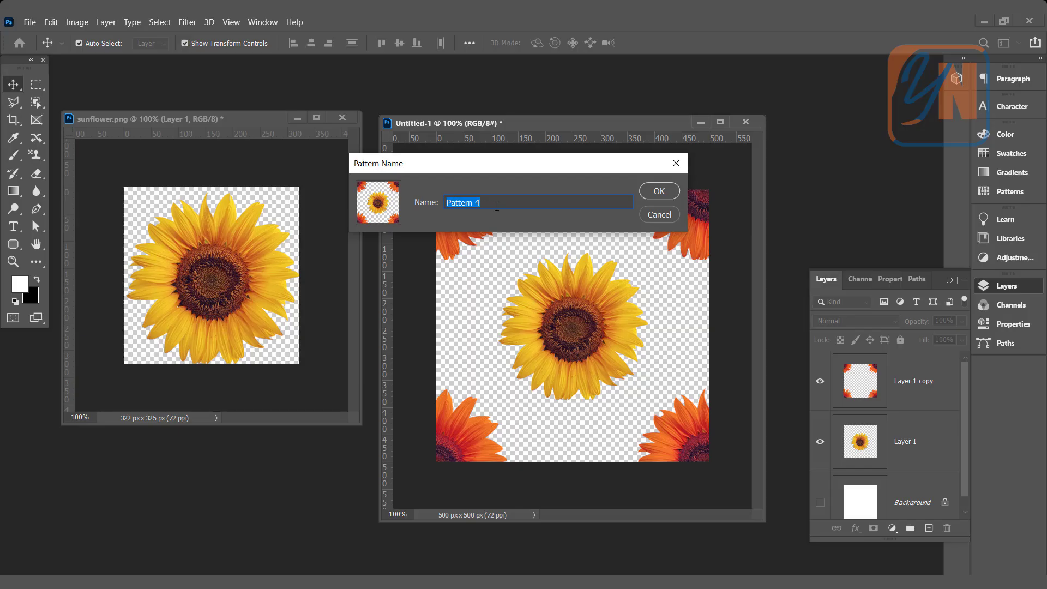
{"action": "left_click", "coordinate": [659, 191]}
{"action": "left_click_drag", "start_coordinate": [622, 121], "coordinate": [360, 173]}
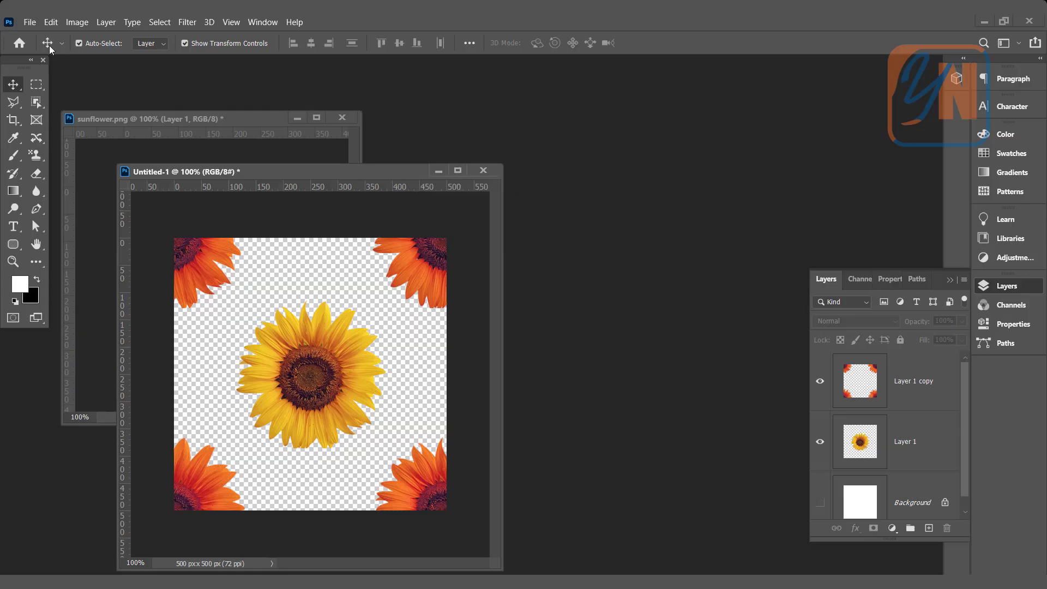
Create a new 2000 x 2000 px document from the preset.
{"action": "left_click", "coordinate": [28, 22]}
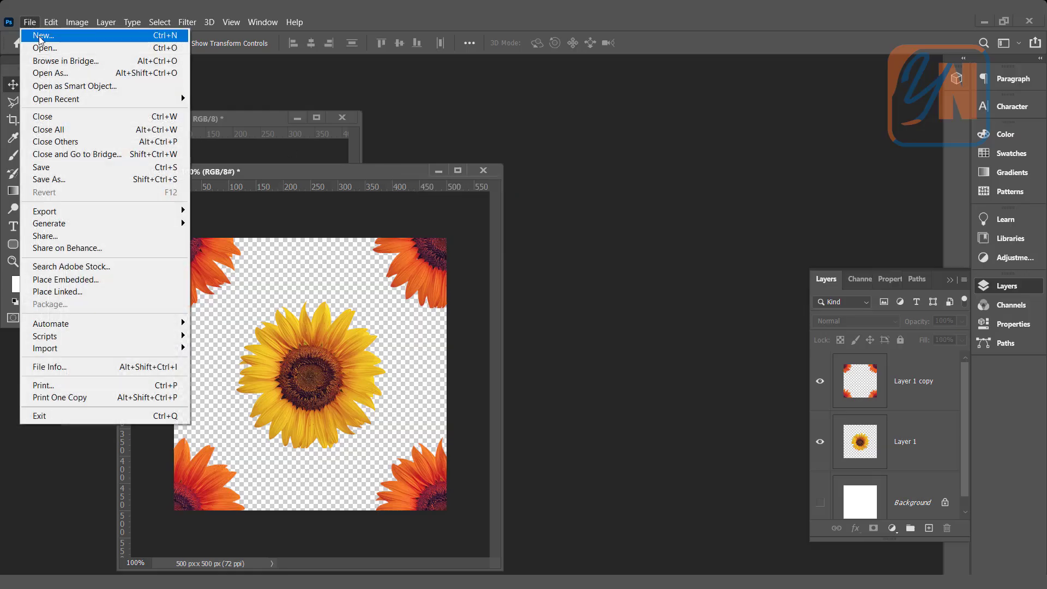
{"action": "left_click", "coordinate": [41, 35]}
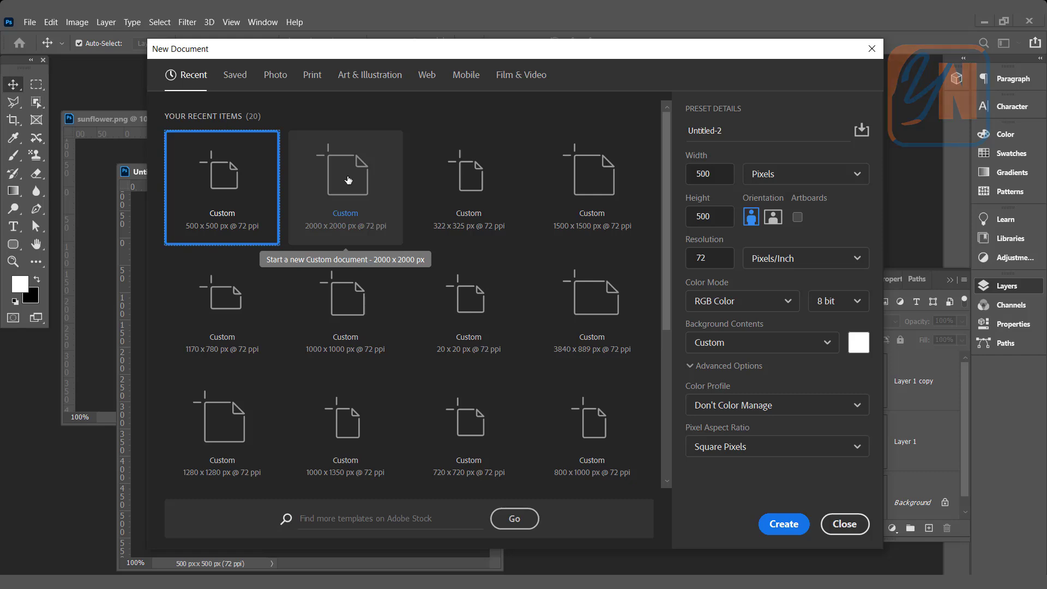
{"action": "left_click", "coordinate": [348, 179]}
{"action": "left_click", "coordinate": [771, 522]}
{"action": "left_click_drag", "start_coordinate": [726, 478], "coordinate": [780, 540]}
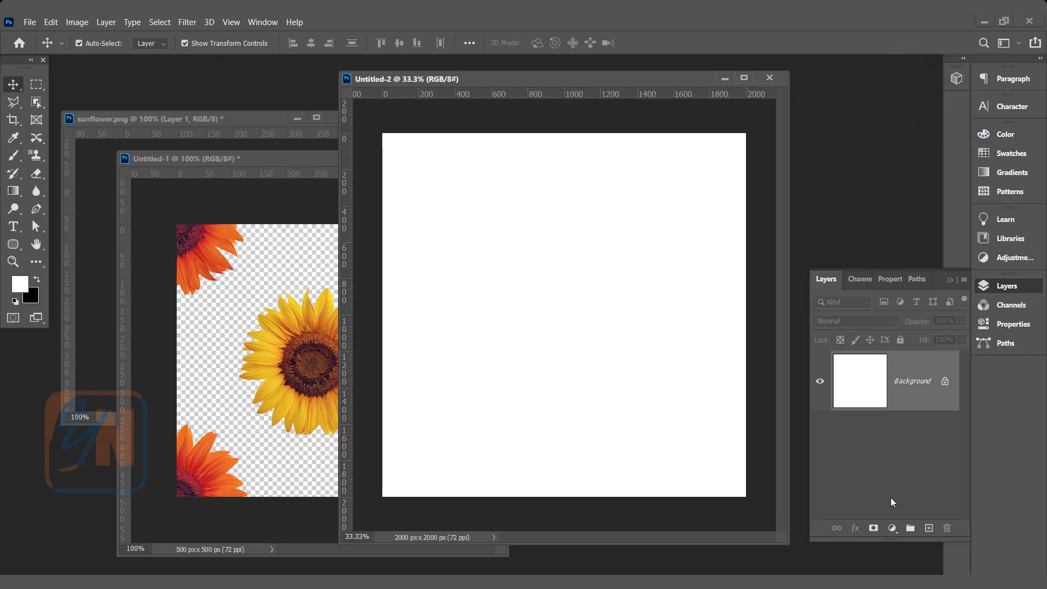
Add a new layer and fill it with the newest sunflower pattern.
{"action": "left_click", "coordinate": [927, 527]}
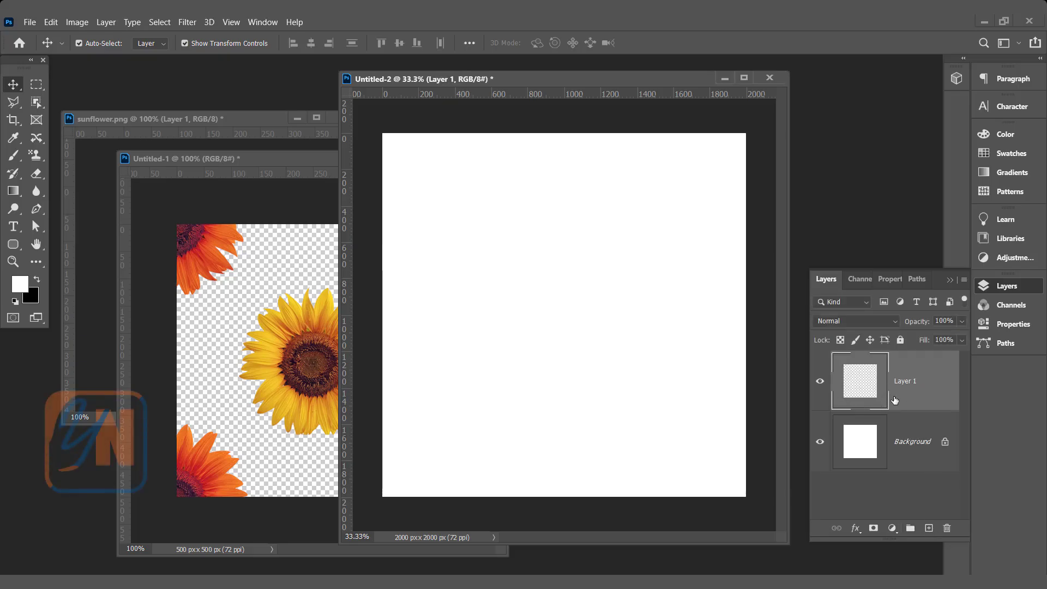
{"action": "left_click", "coordinate": [51, 22]}
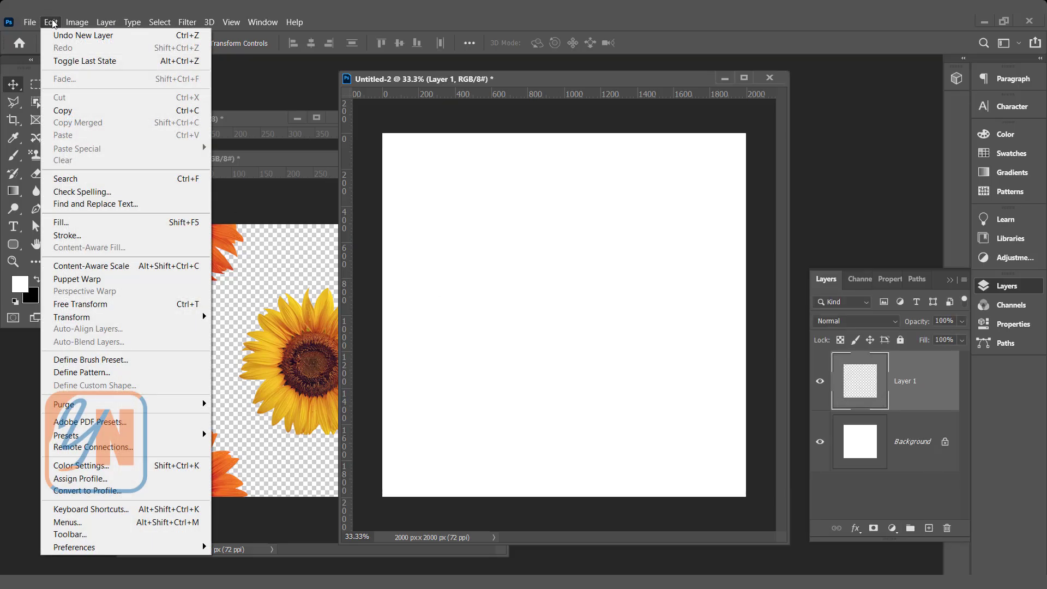
{"action": "left_click", "coordinate": [95, 223]}
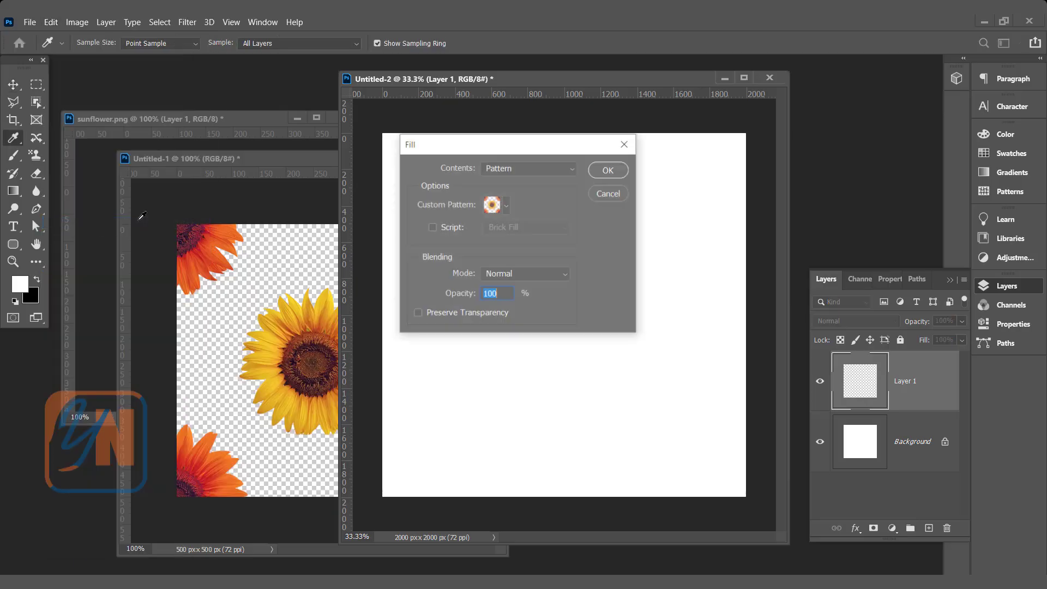
{"action": "left_click", "coordinate": [505, 205]}
{"action": "left_click", "coordinate": [412, 354]}
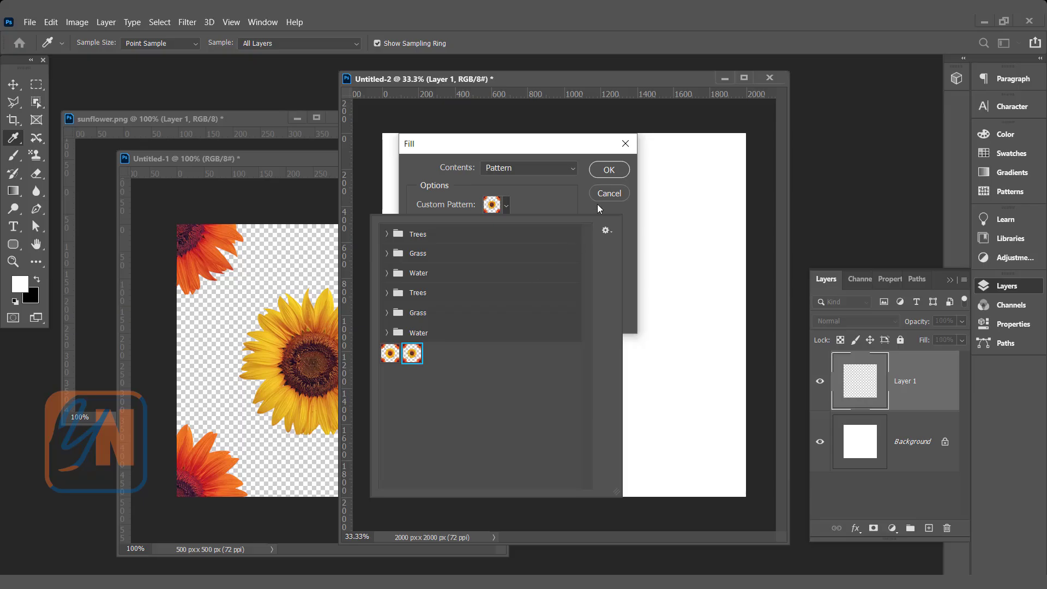
{"action": "left_click", "coordinate": [609, 169]}
{"action": "key", "text": "v"}
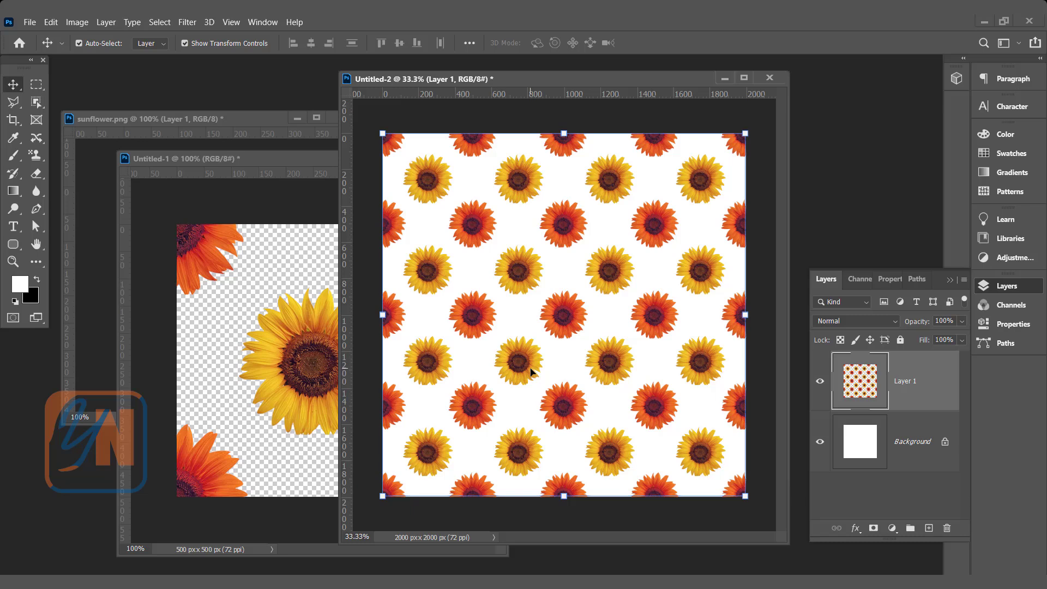
Undo the pattern-filled layer and bring up the fill or adjustment layer choices.
{"action": "key", "text": "ctrl+z"}
{"action": "key", "text": "ctrl+z"}
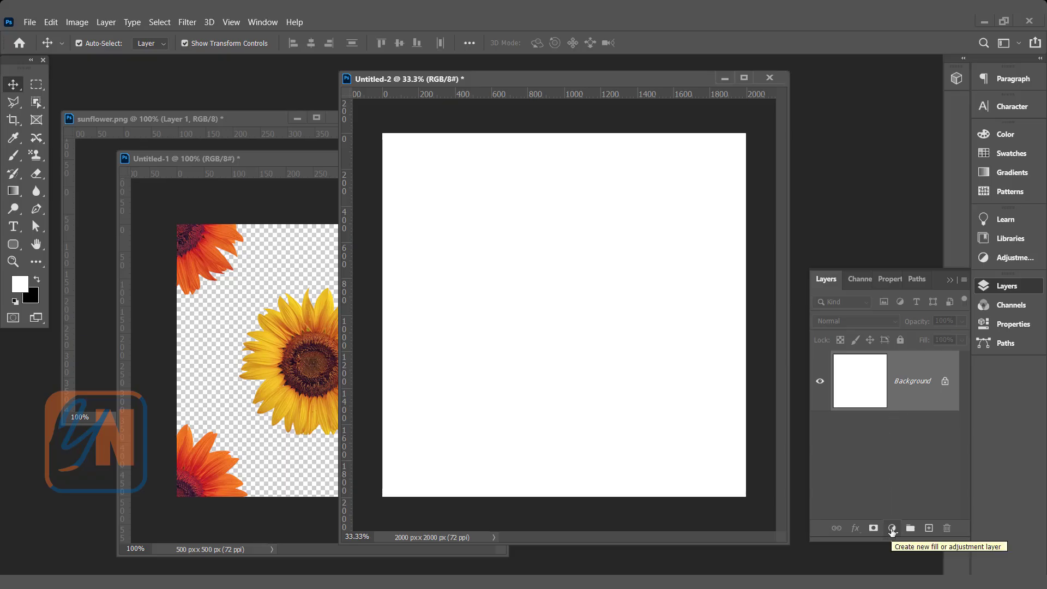
{"action": "left_click", "coordinate": [891, 528]}
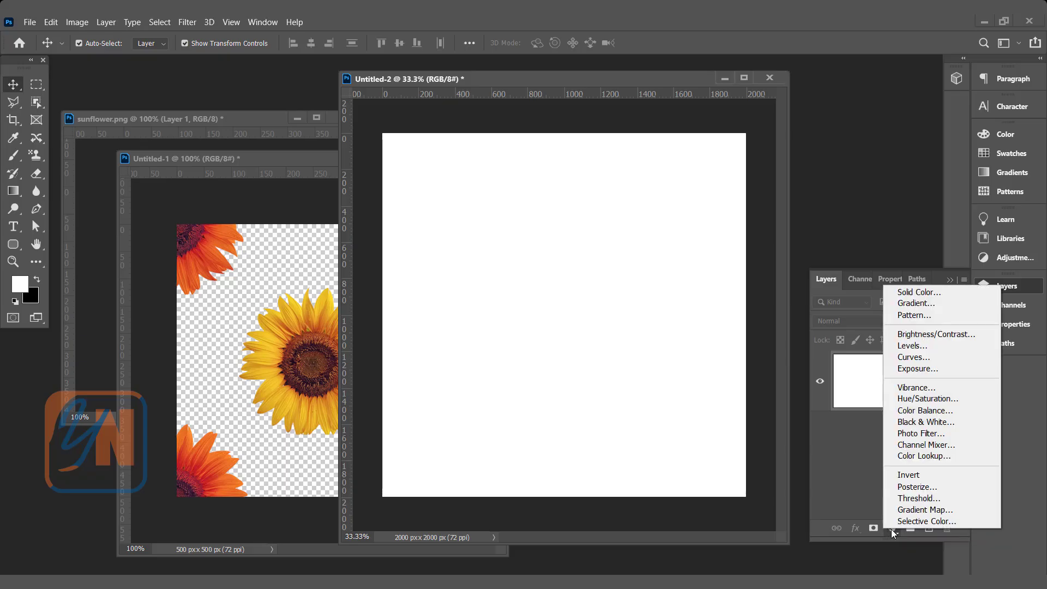
Add a Pattern Fill layer using the alternating yellow and orange sunflower pattern.
{"action": "left_click", "coordinate": [910, 315]}
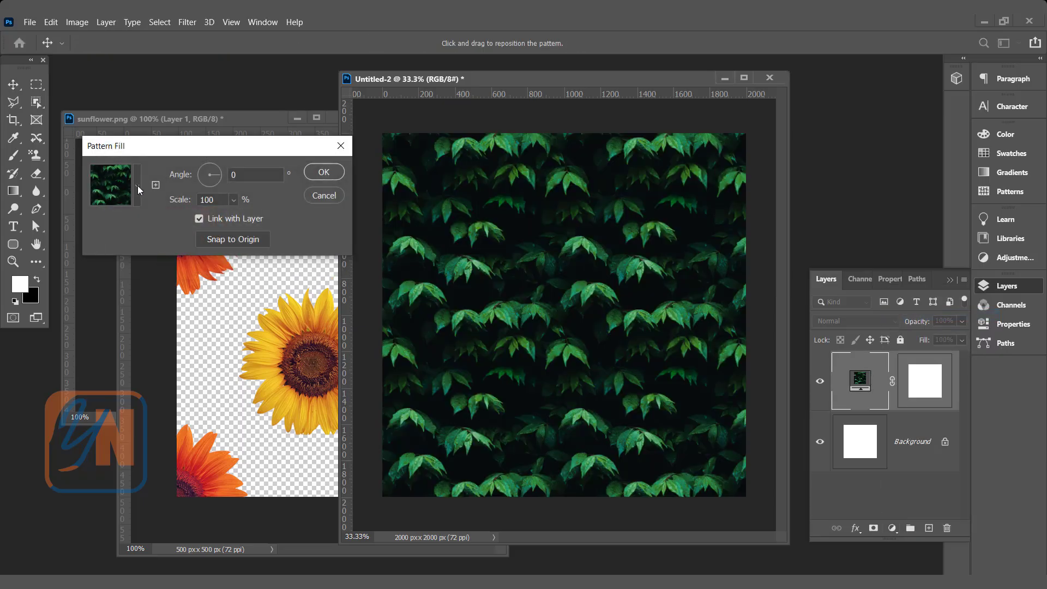
{"action": "left_click", "coordinate": [137, 185]}
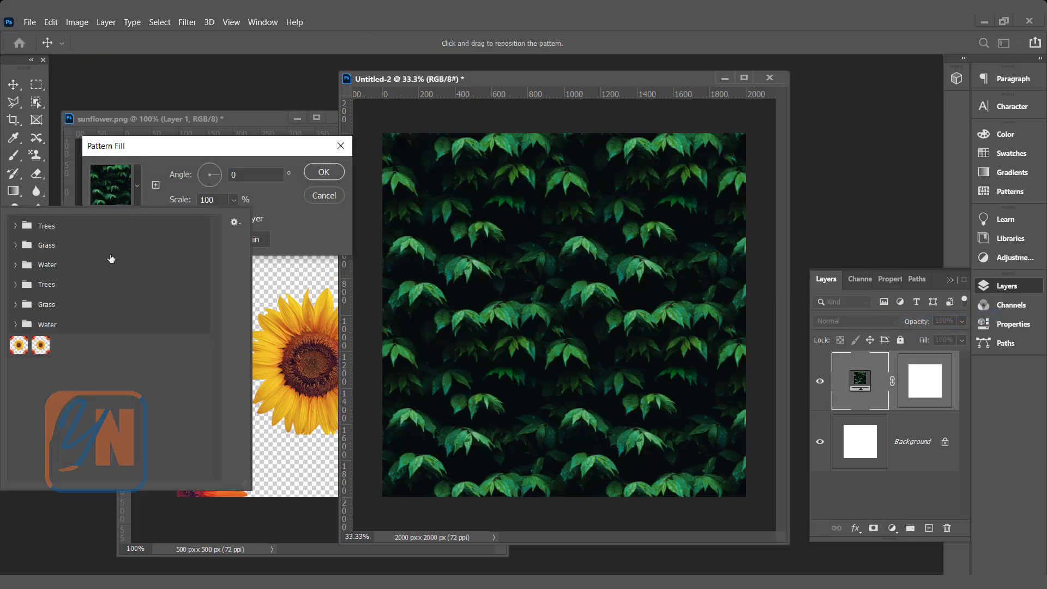
{"action": "left_click", "coordinate": [40, 348]}
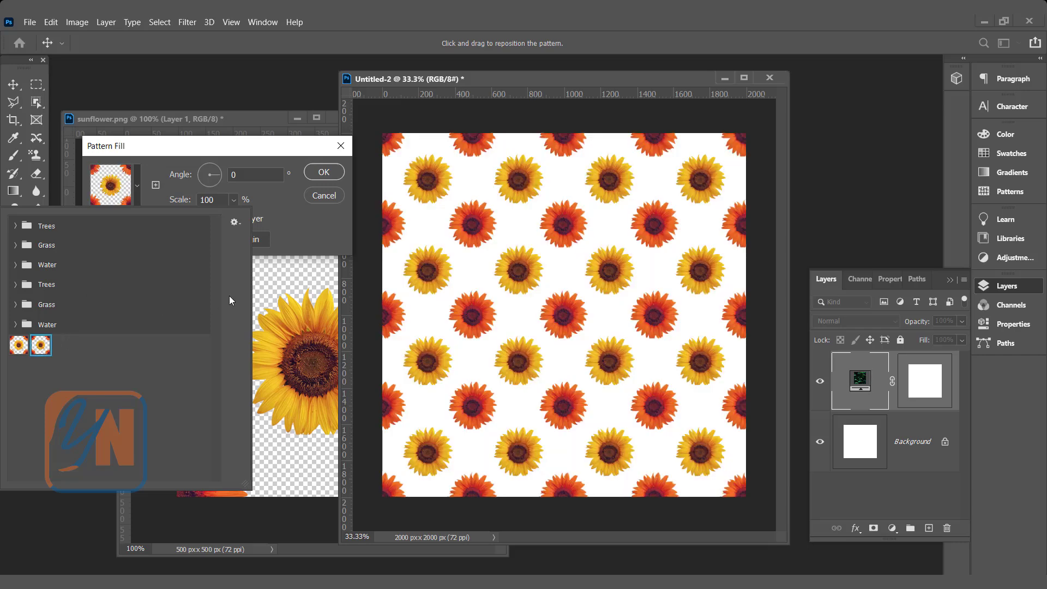
{"action": "left_click", "coordinate": [300, 229]}
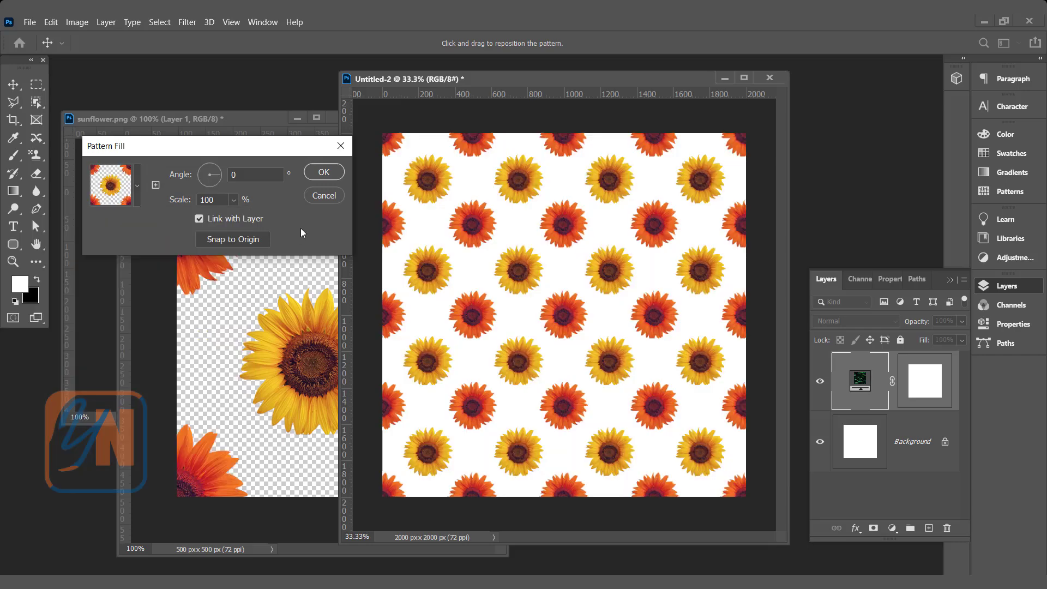
Set the pattern angle to 0 and scale to 78%, confirm, then reopen and cancel the settings.
{"action": "left_click", "coordinate": [217, 170]}
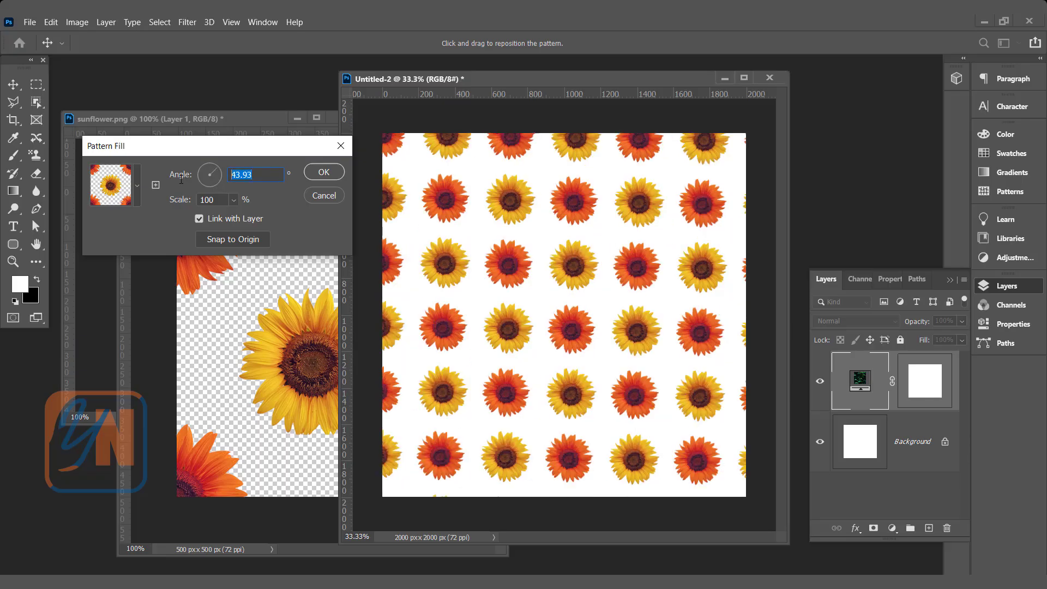
{"action": "type", "text": "0"}
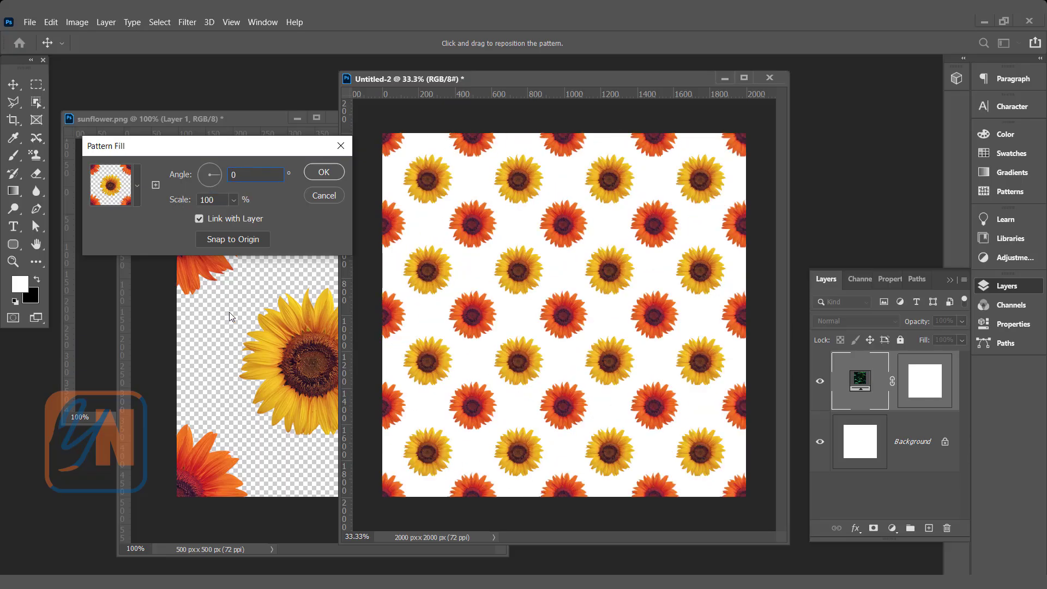
{"action": "left_click", "coordinate": [233, 201]}
{"action": "left_click_drag", "start_coordinate": [241, 218], "coordinate": [242, 218]}
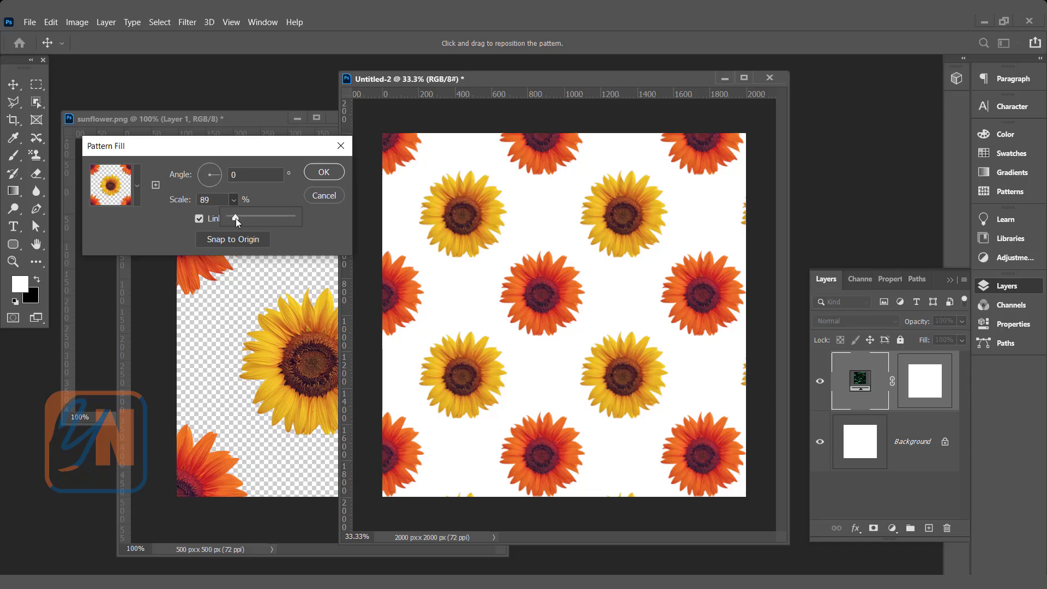
{"action": "left_click_drag", "start_coordinate": [231, 218], "coordinate": [239, 218]}
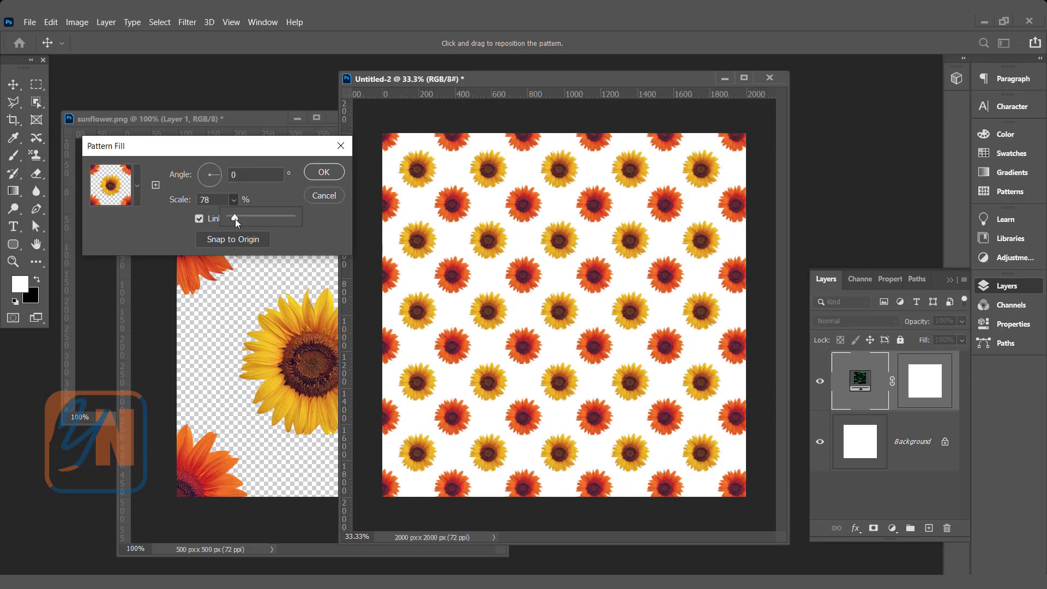
{"action": "left_click", "coordinate": [323, 172]}
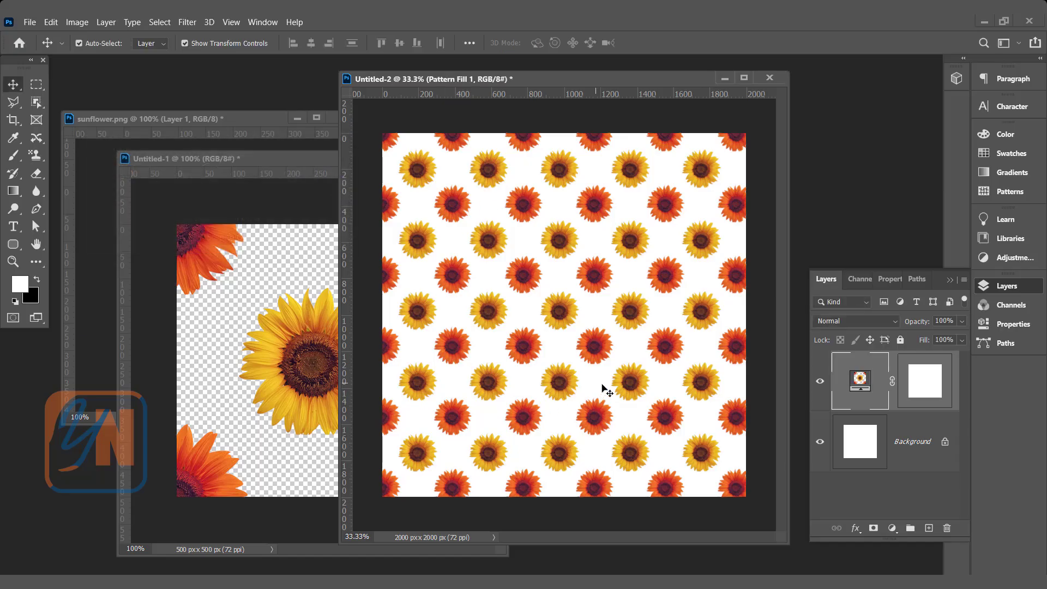
{"action": "double_click", "coordinate": [861, 382]}
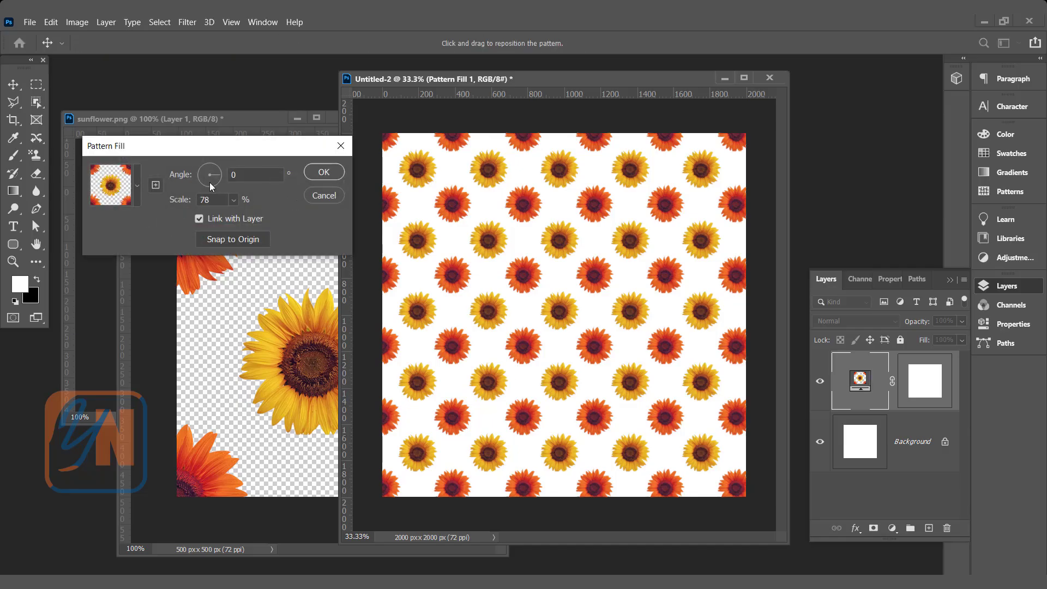
{"action": "left_click", "coordinate": [324, 196]}
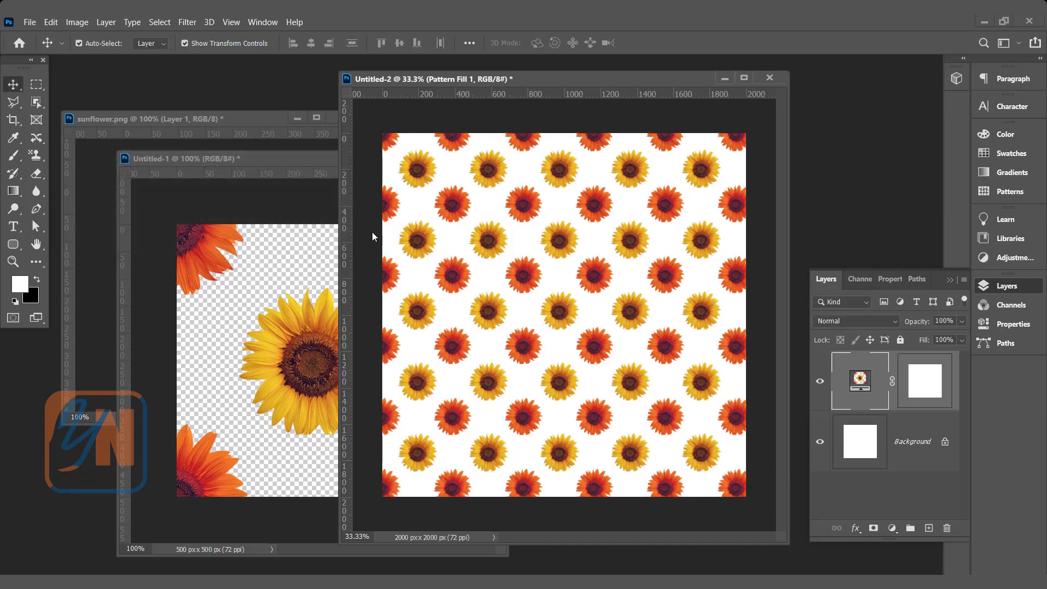
Add a Gradient Fill layer above the Background using a peach preset from the Oranges group.
{"action": "left_click", "coordinate": [918, 445]}
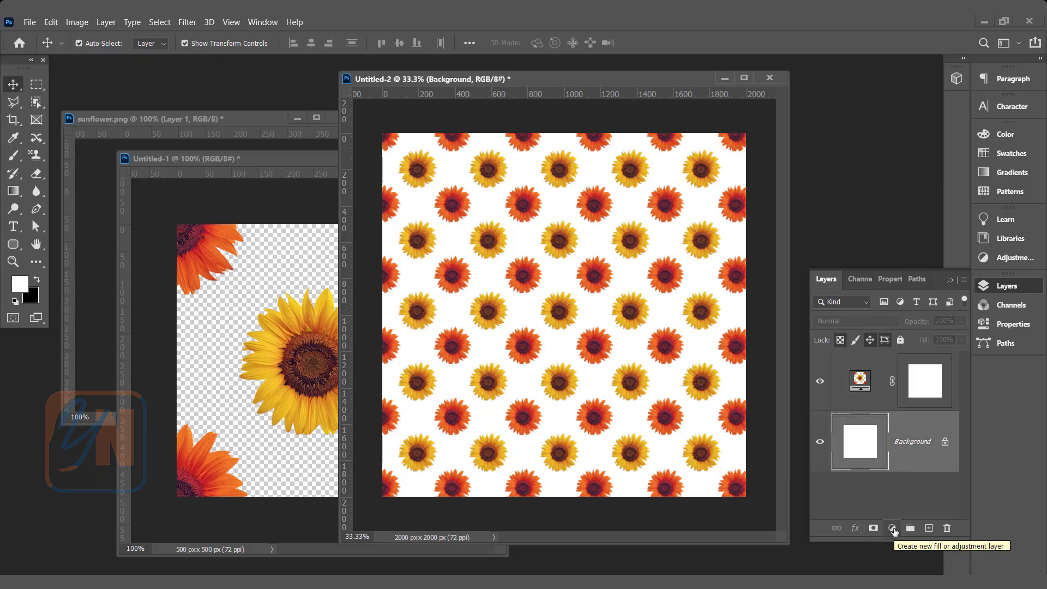
{"action": "left_click", "coordinate": [892, 528]}
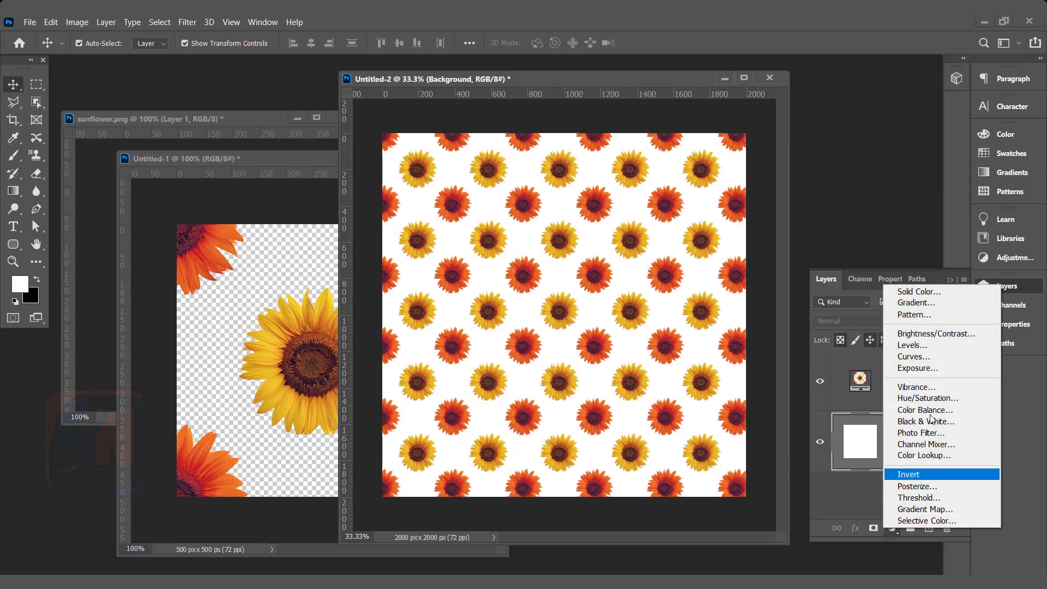
{"action": "left_click", "coordinate": [948, 306]}
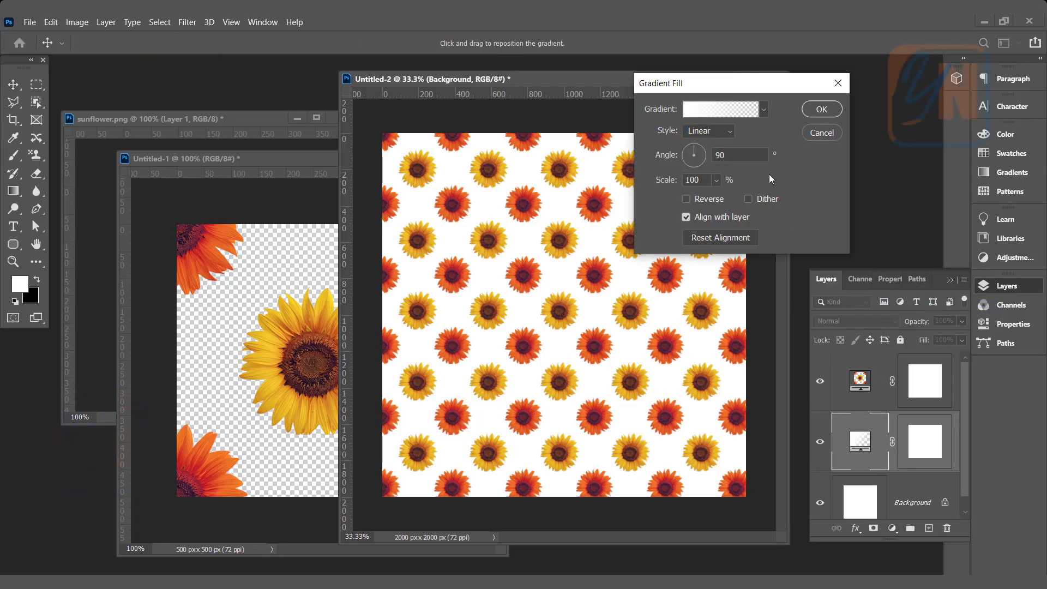
{"action": "left_click", "coordinate": [763, 110]}
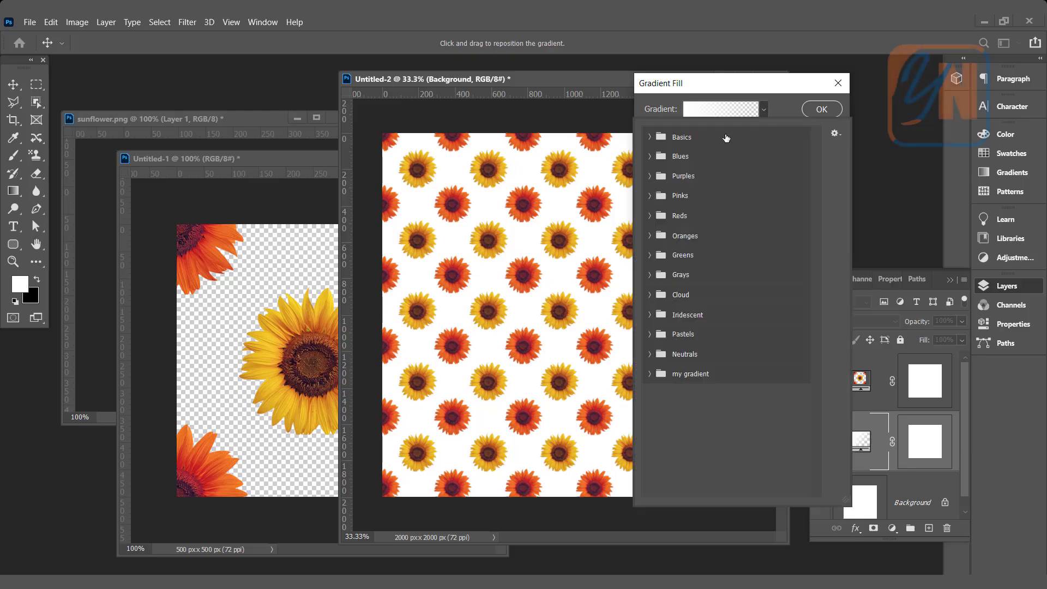
{"action": "left_click", "coordinate": [649, 236]}
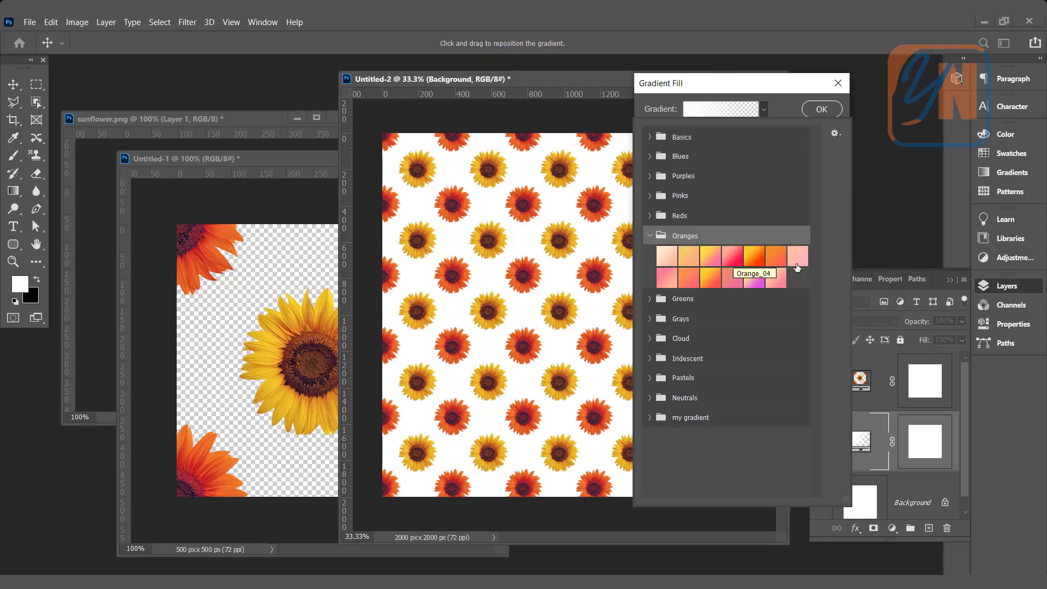
{"action": "left_click", "coordinate": [666, 256]}
Preview Radial, Reflected and Diamond styles, then settle on Linear with a -90° angle.
{"action": "left_click_drag", "start_coordinate": [758, 84], "coordinate": [347, 122]}
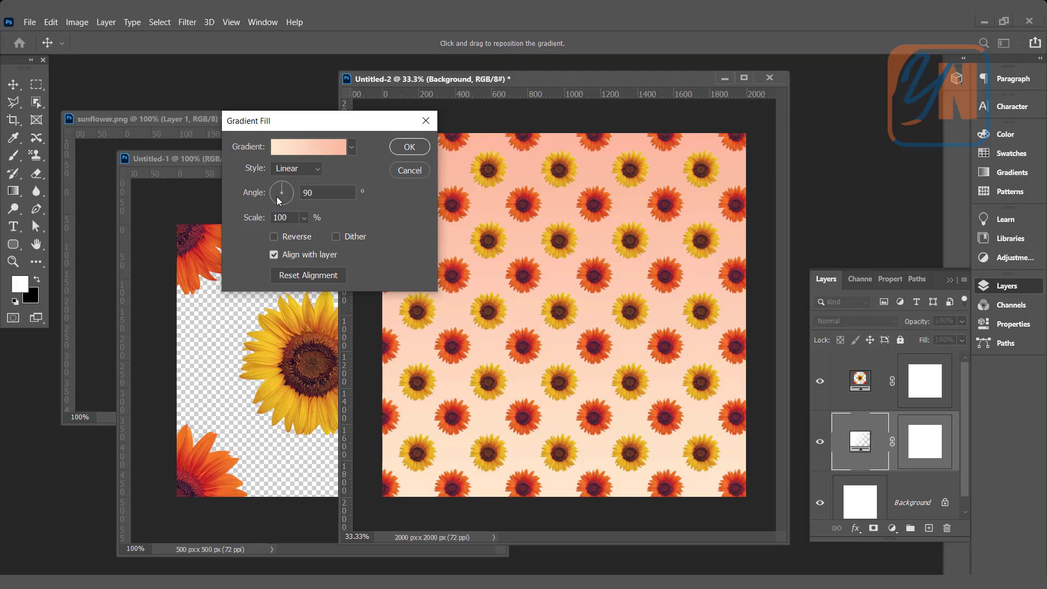
{"action": "left_click_drag", "start_coordinate": [283, 196], "coordinate": [272, 200]}
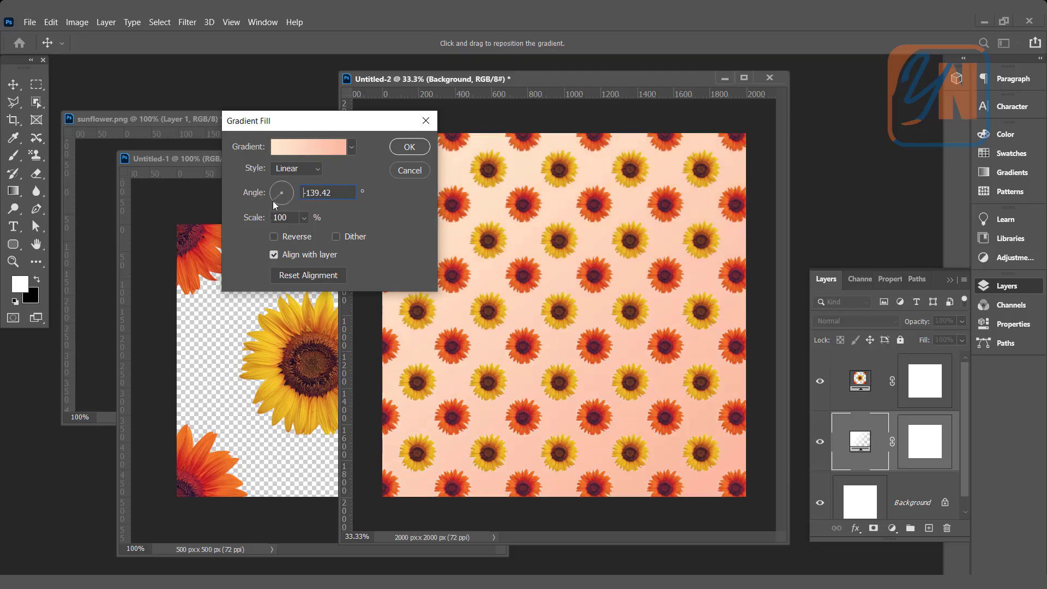
{"action": "left_click", "coordinate": [318, 168]}
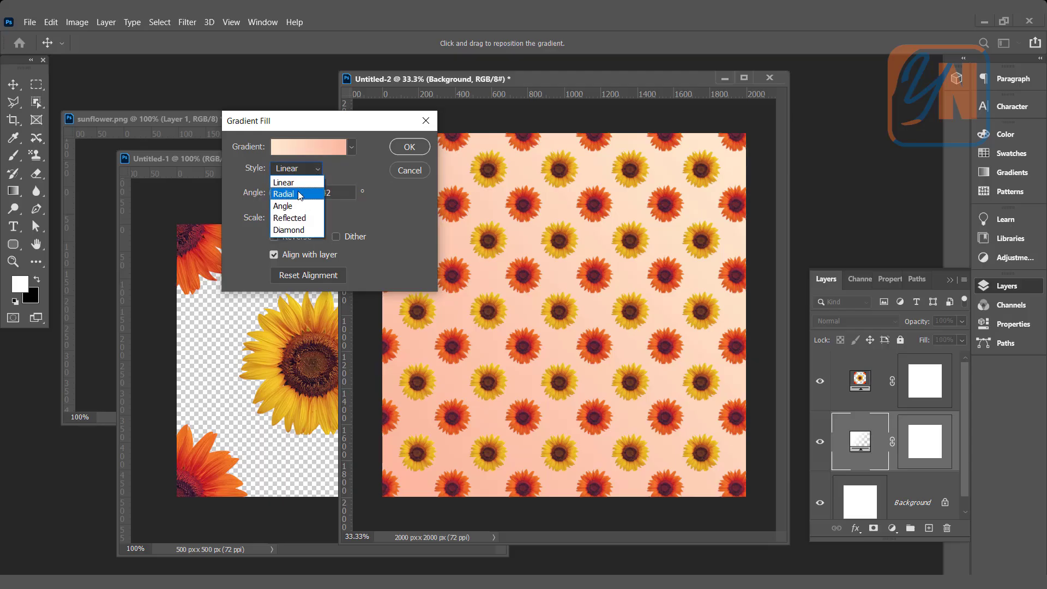
{"action": "left_click", "coordinate": [297, 195]}
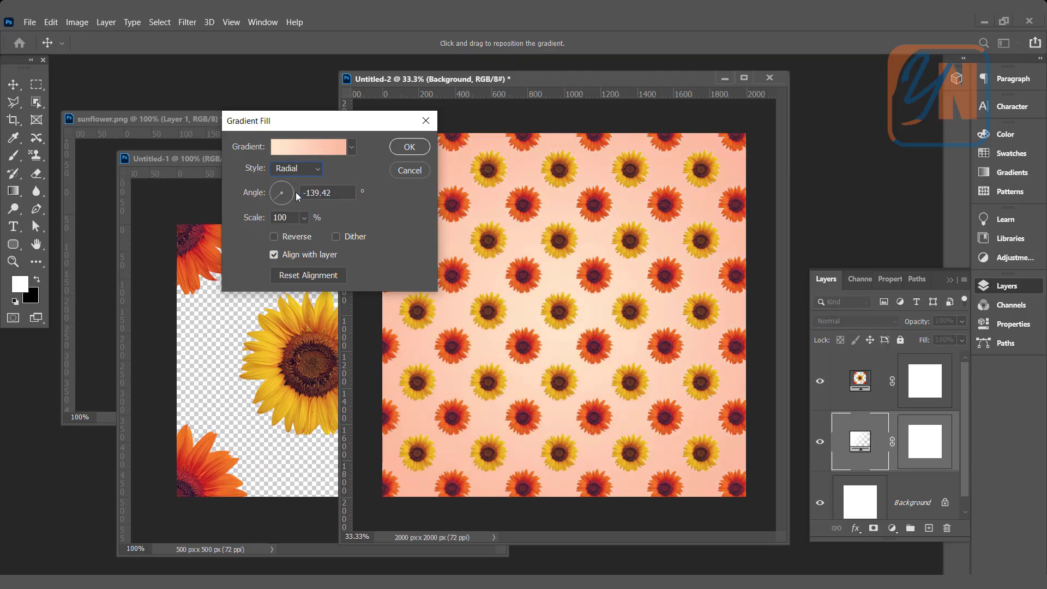
{"action": "left_click", "coordinate": [303, 168]}
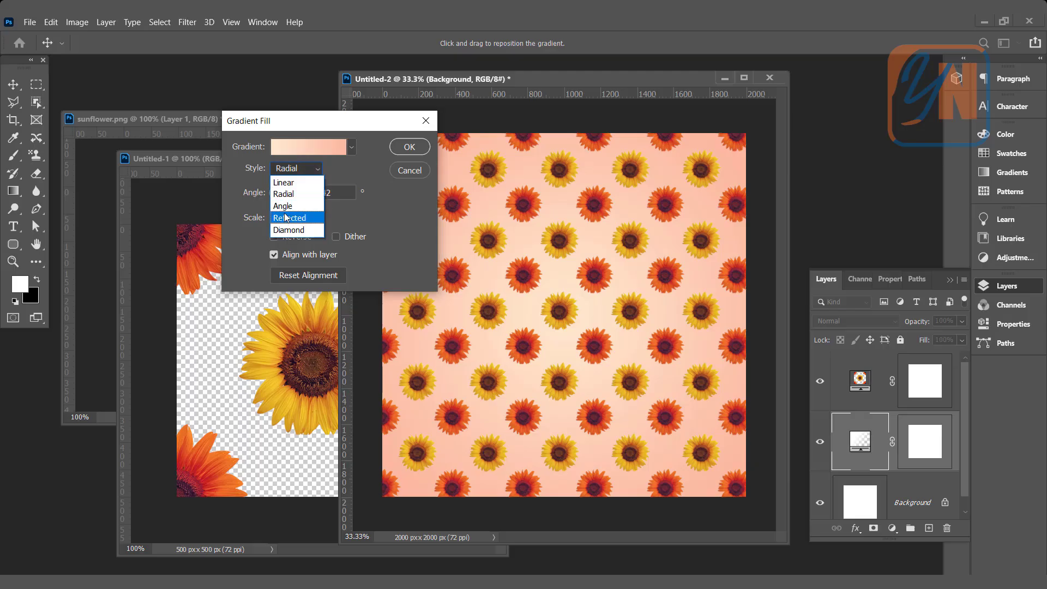
{"action": "left_click", "coordinate": [284, 217]}
{"action": "left_click", "coordinate": [316, 170]}
{"action": "left_click", "coordinate": [289, 230]}
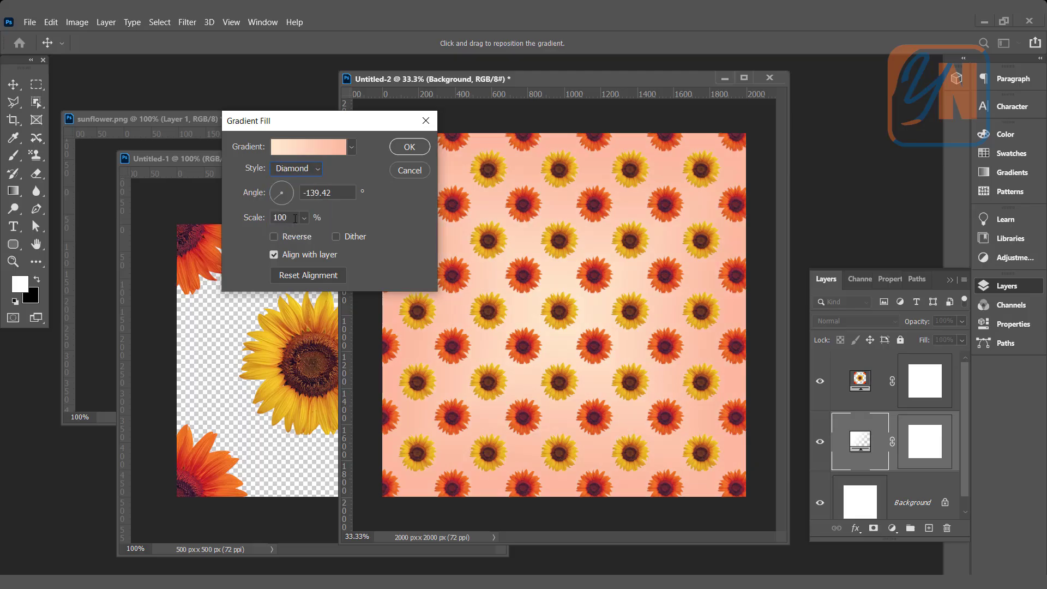
{"action": "left_click", "coordinate": [318, 169]}
{"action": "left_click", "coordinate": [292, 183]}
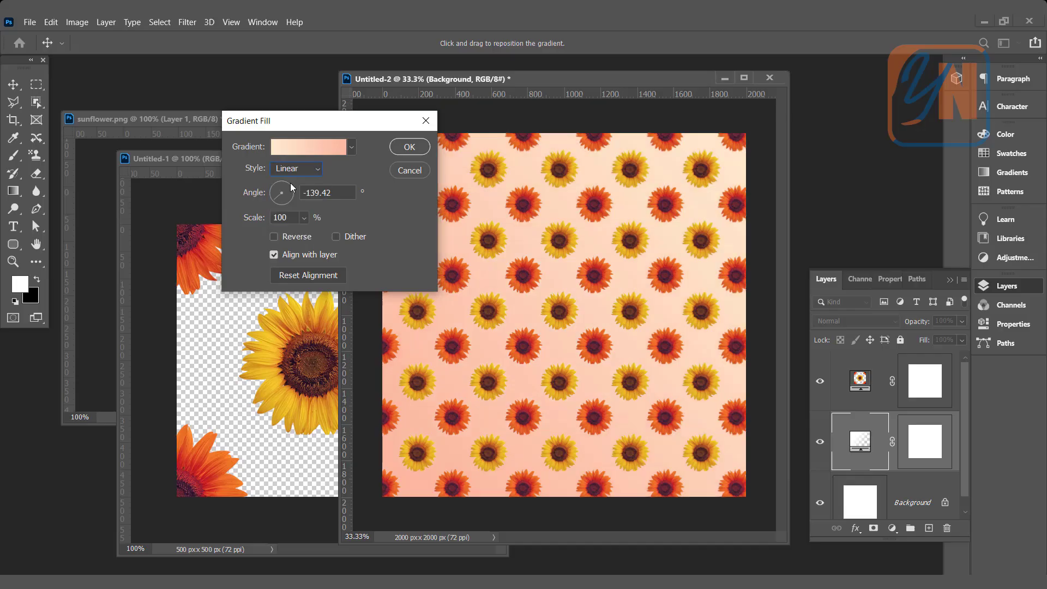
{"action": "left_click", "coordinate": [293, 187]}
{"action": "type", "text": "-90"}
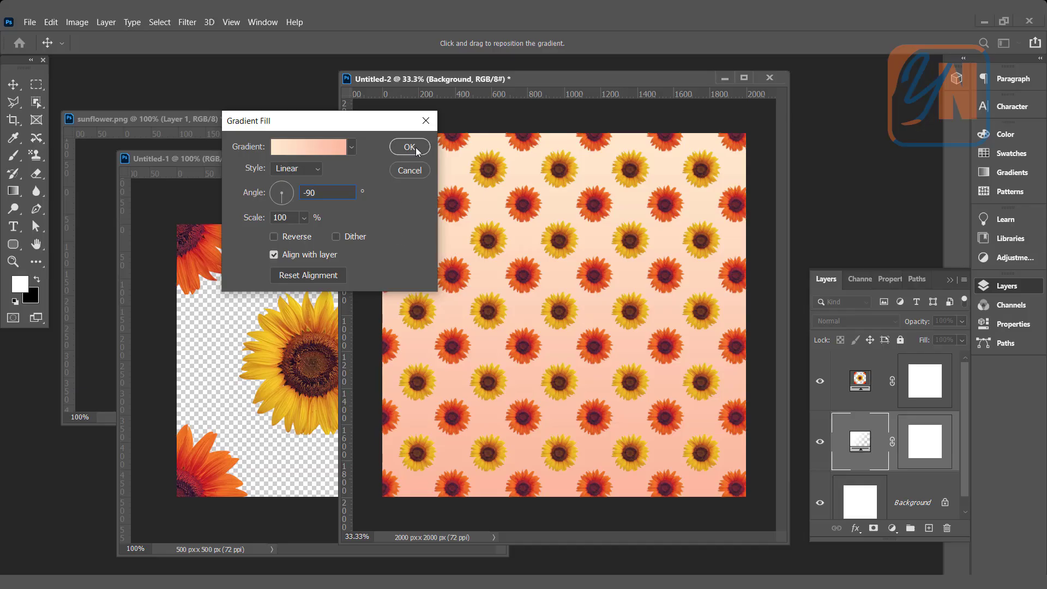
Commit the peach Gradient Fill layer and bring the Untitled-1 tile document back to the front.
{"action": "left_click", "coordinate": [415, 147]}
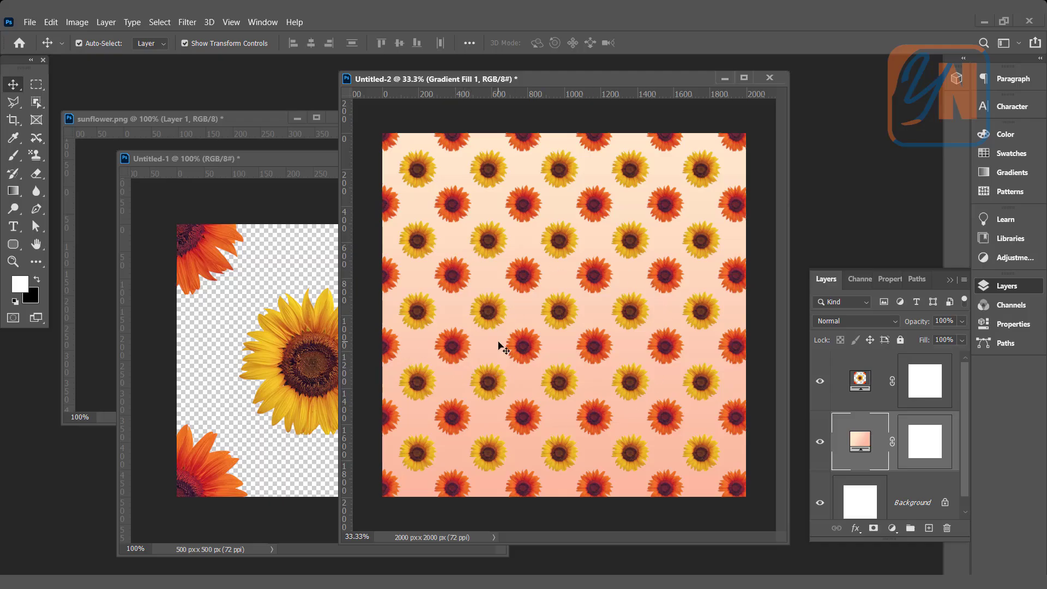
{"action": "left_click", "coordinate": [295, 256]}
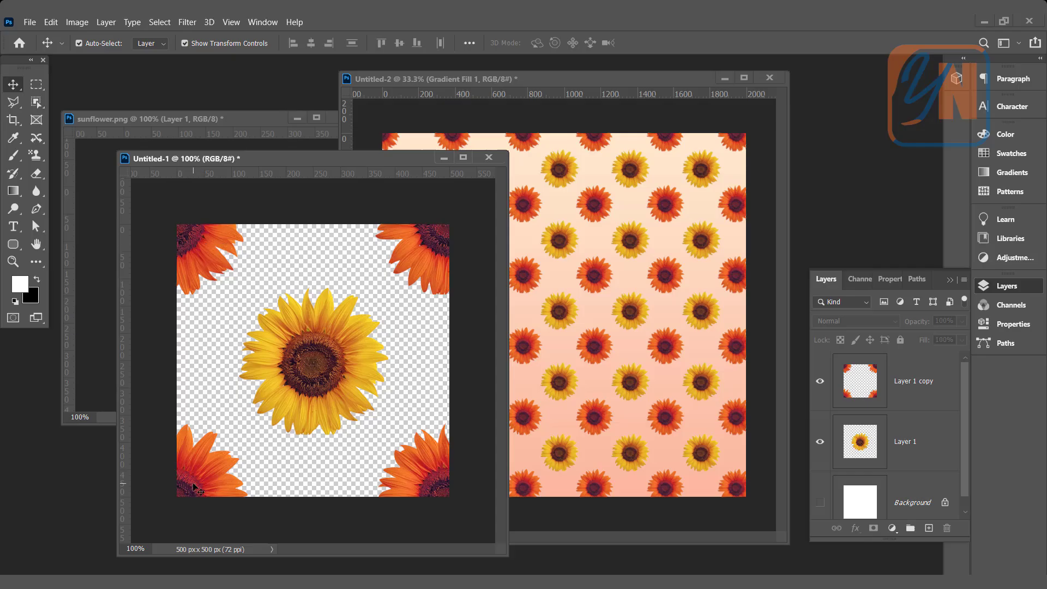
Switch to the Custom Shape tool with the flower shape, using the U shortcut.
{"action": "key", "text": "shift+u"}
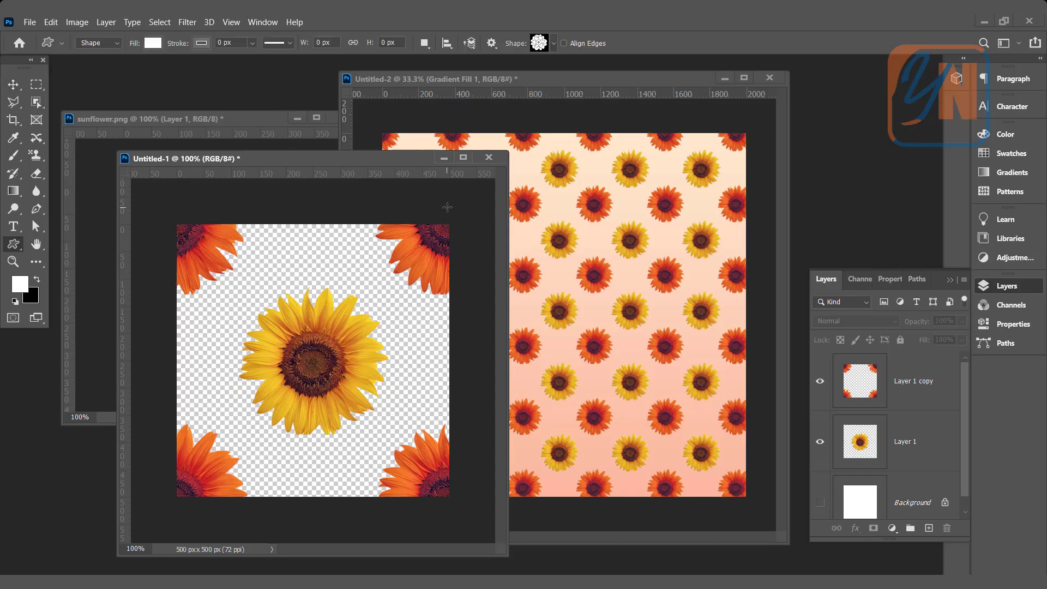